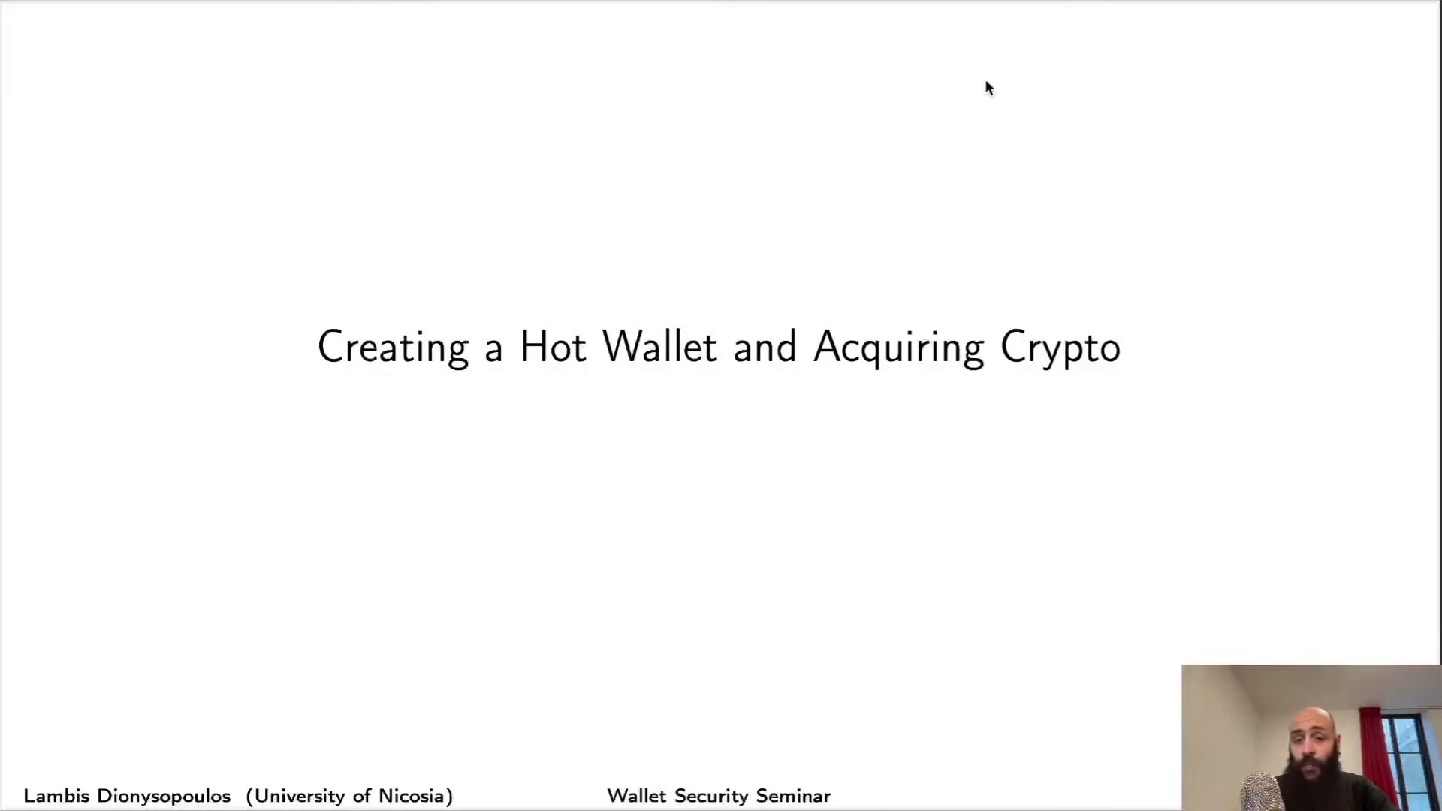
- Advance from the section title to the 'Setting Up Your First Hot Wallet' slide
key(Right)
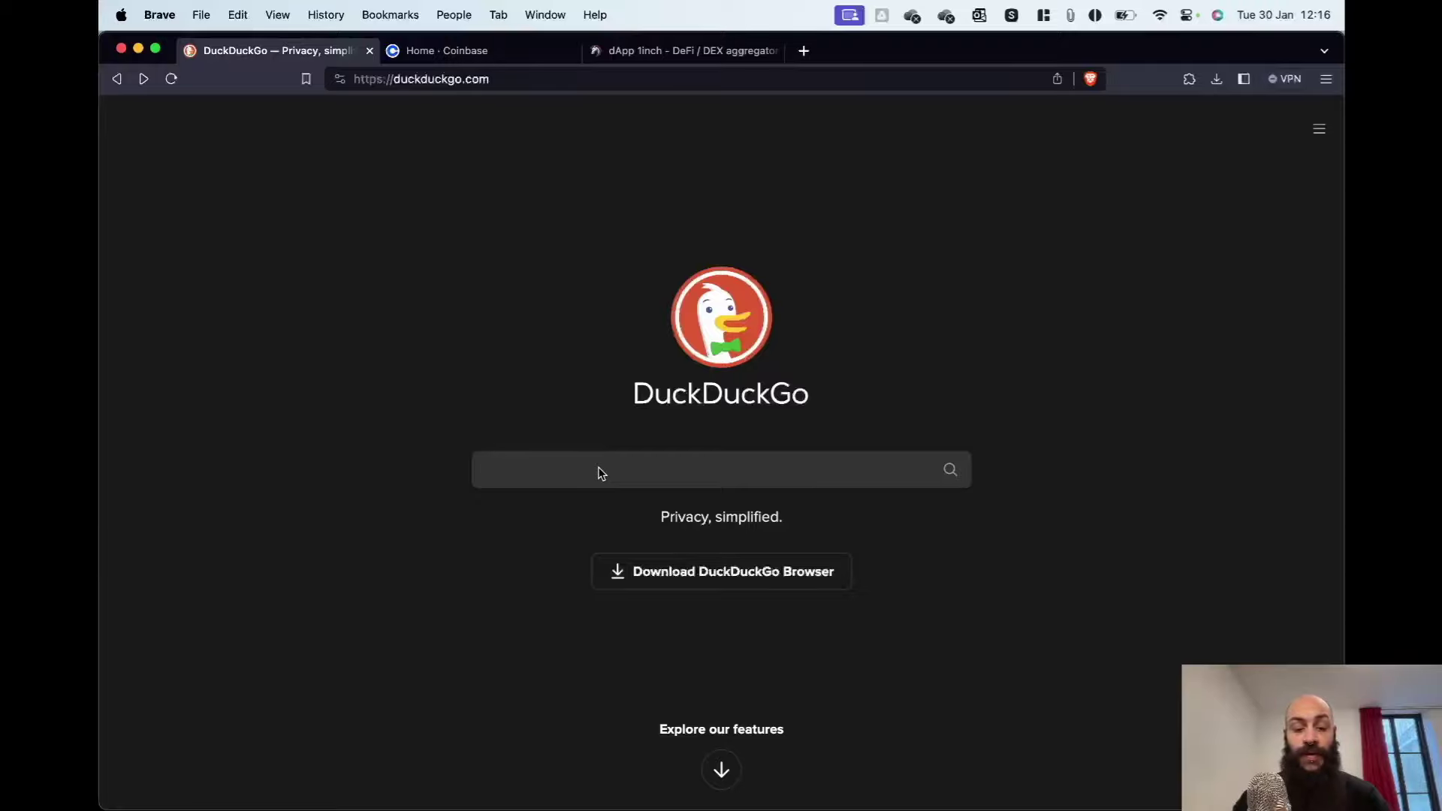
- Search DuckDuckGo for 'rabby wallet' and open the official rabby.io result
click(601, 474)
text(rabby )
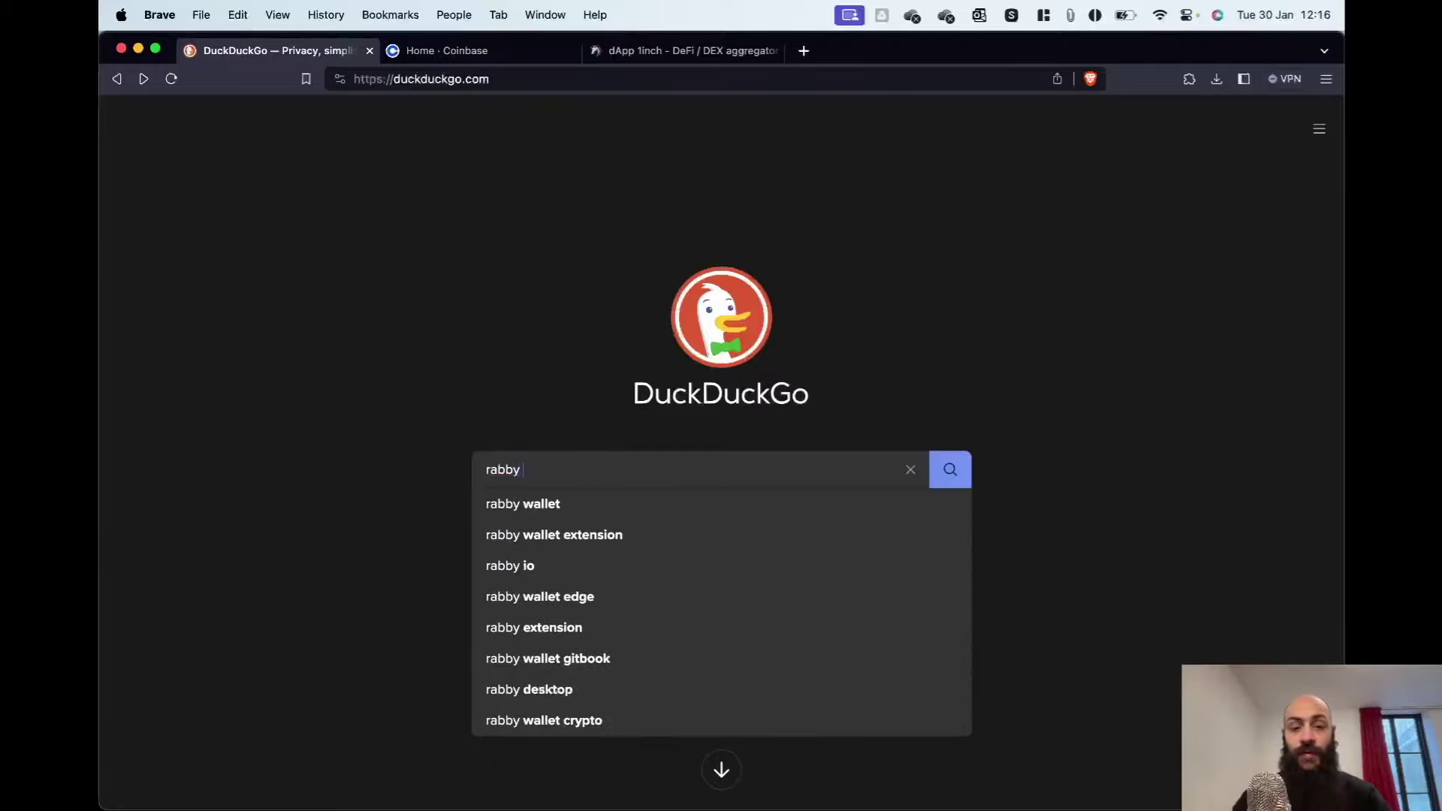
text(wallet)
key(Return)
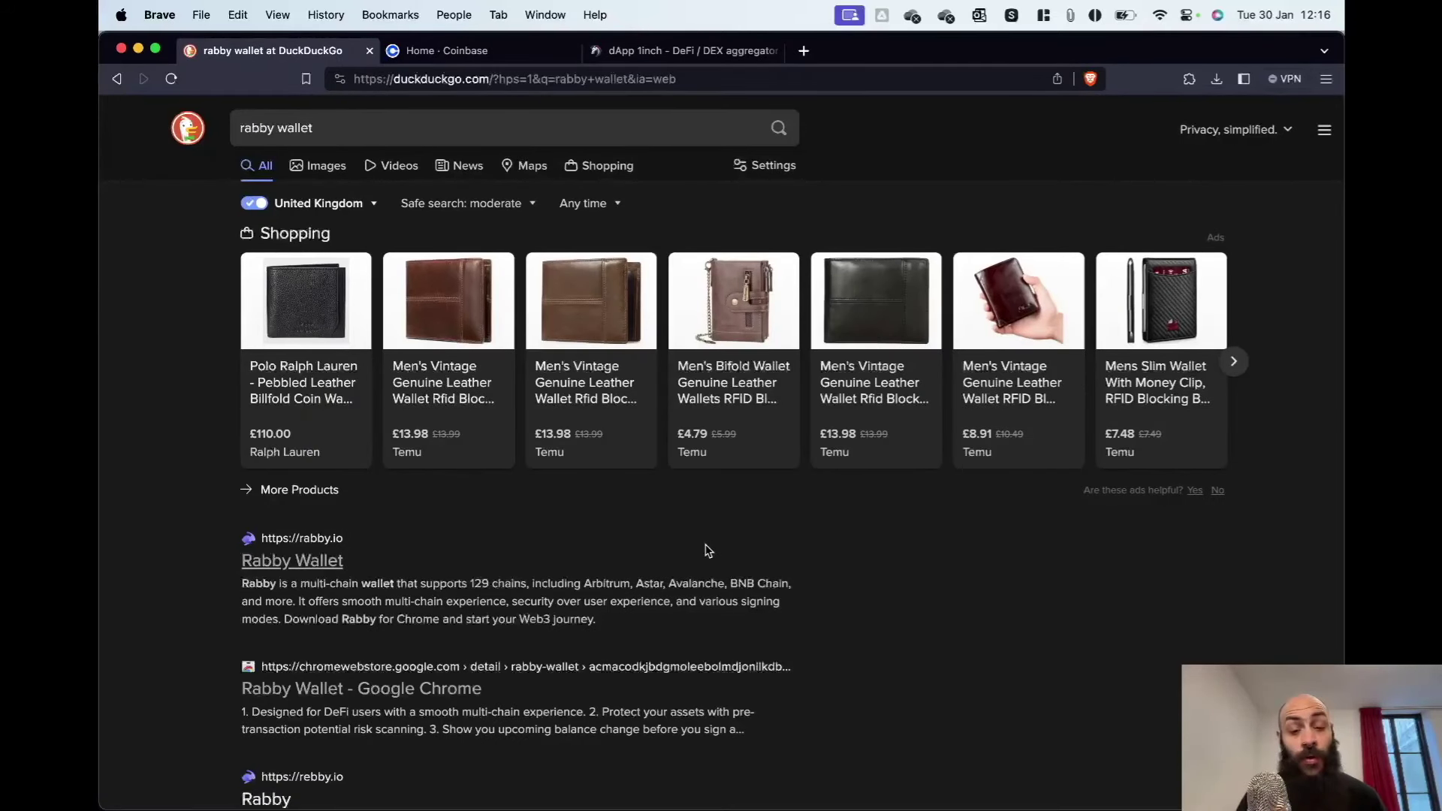
scroll(708, 551, down, 1)
scroll(709, 551, up, 1)
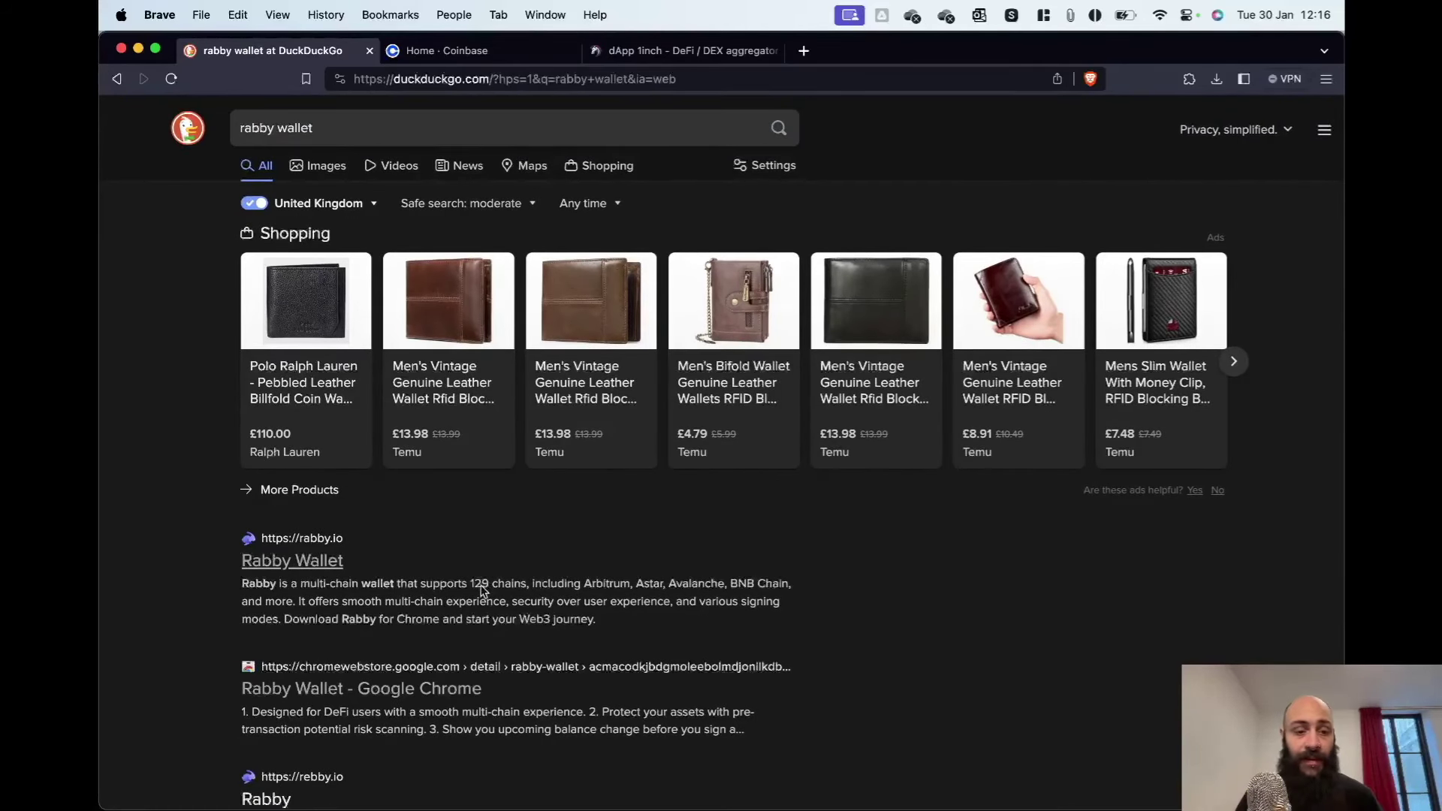
scroll(483, 594, down, 2)
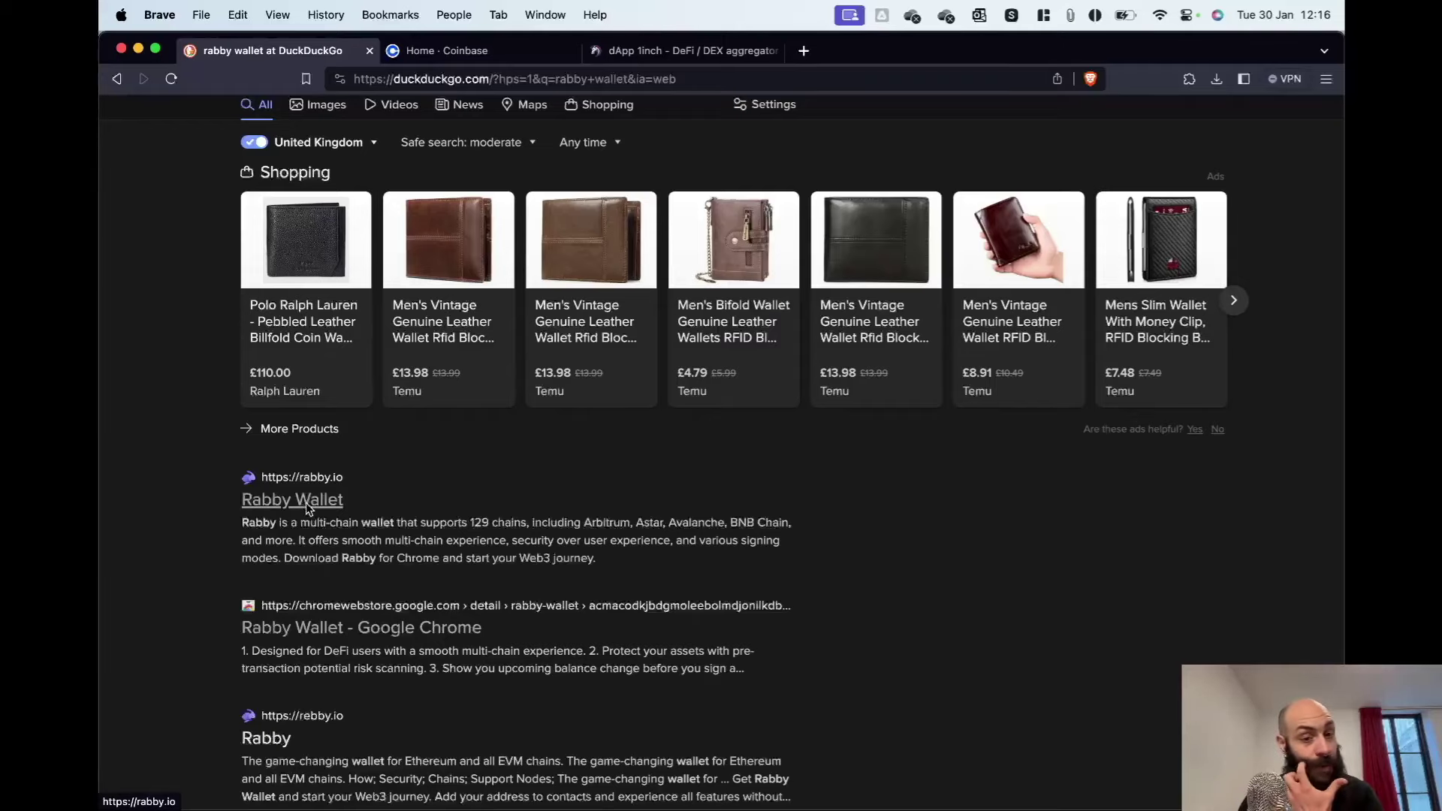
click(306, 504)
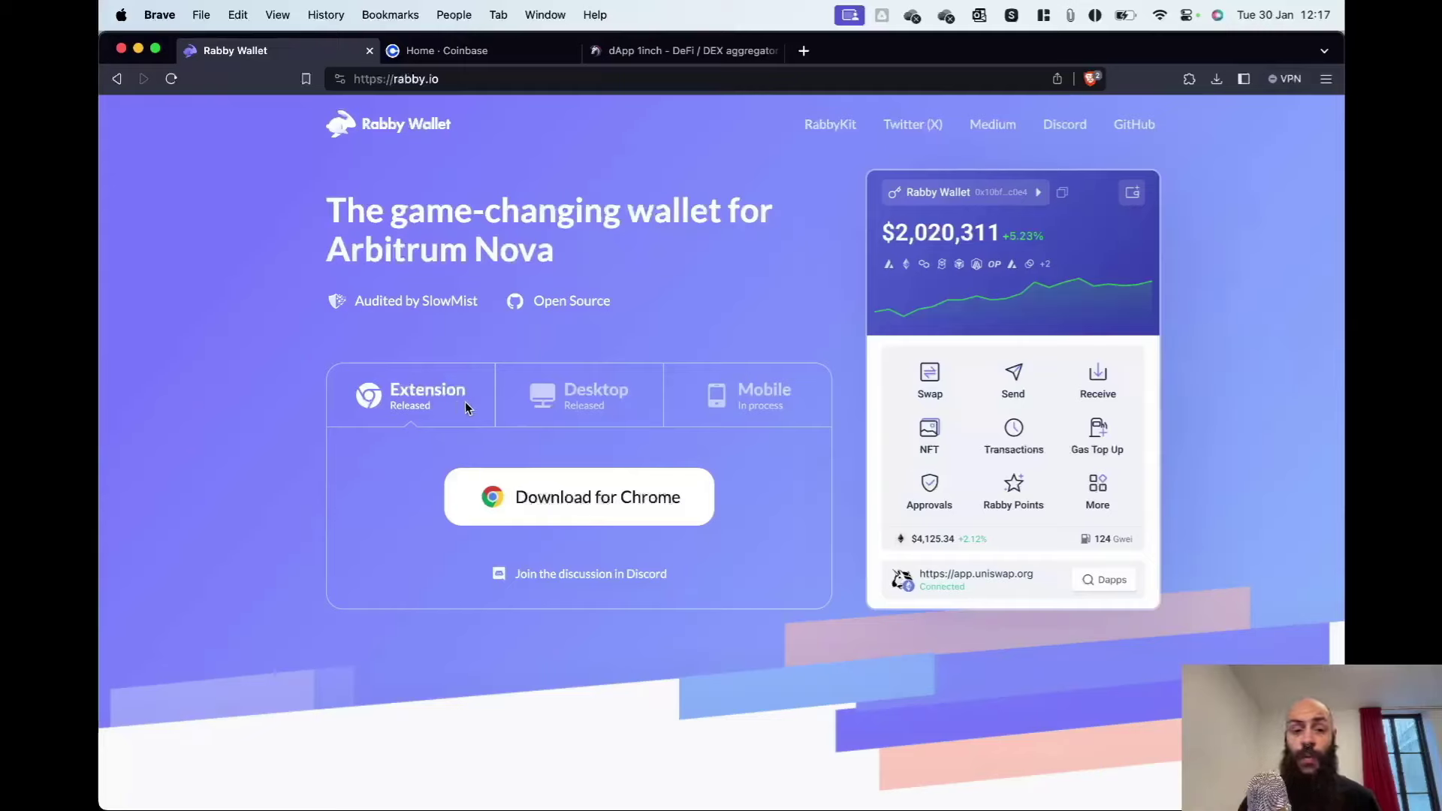
- Check the Desktop and Mobile tabs on rabby.io, then return to the Extension tab's Chrome download
click(561, 395)
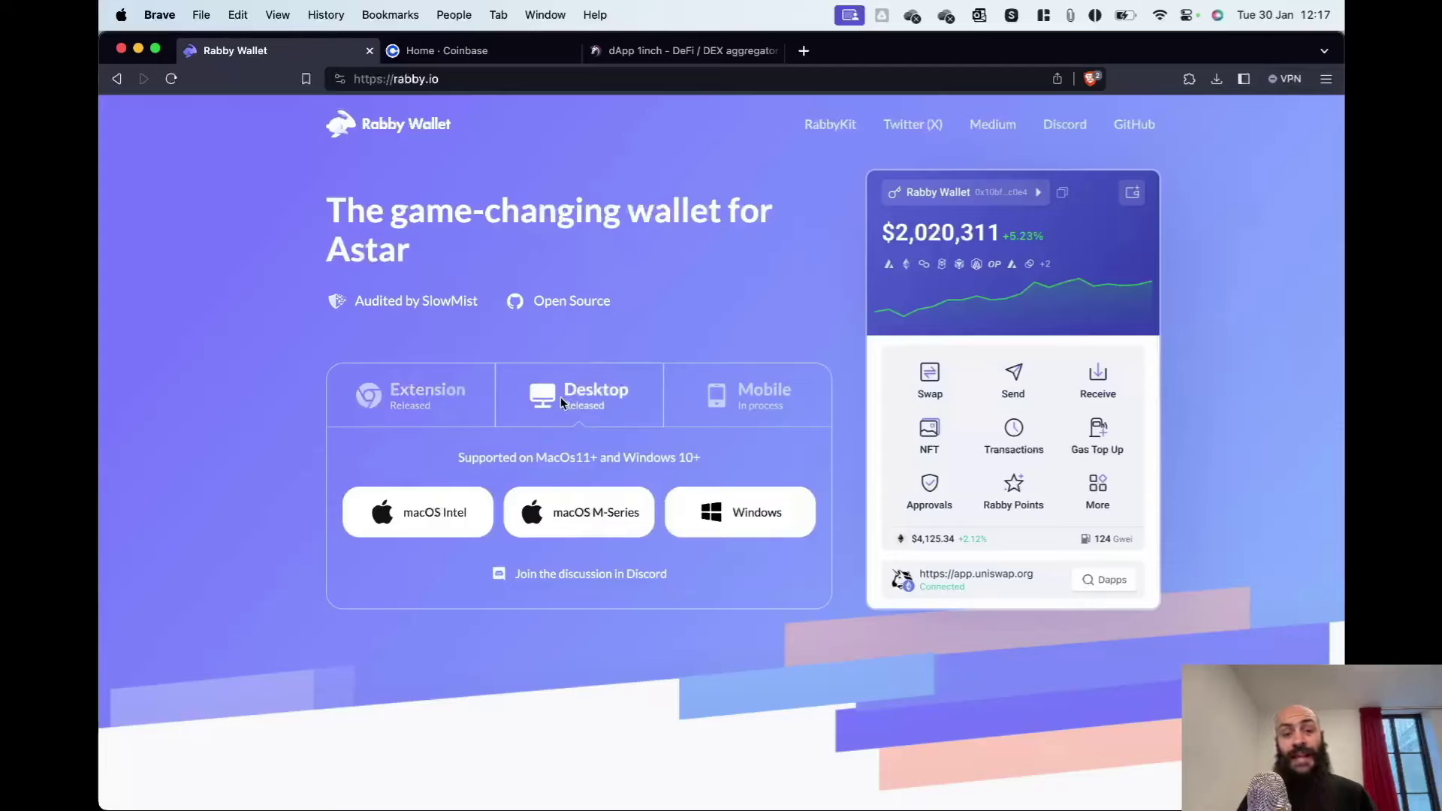
click(733, 394)
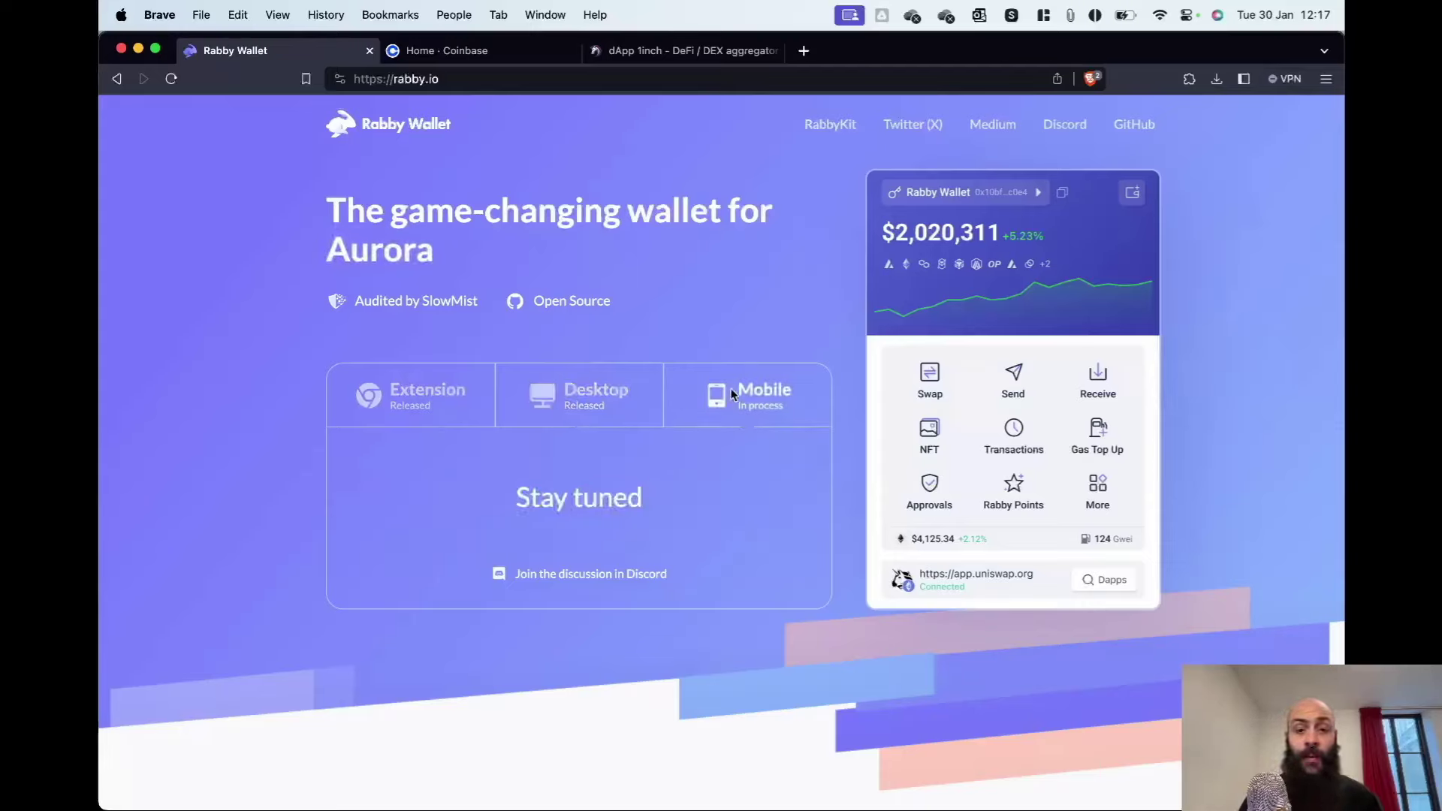
click(425, 406)
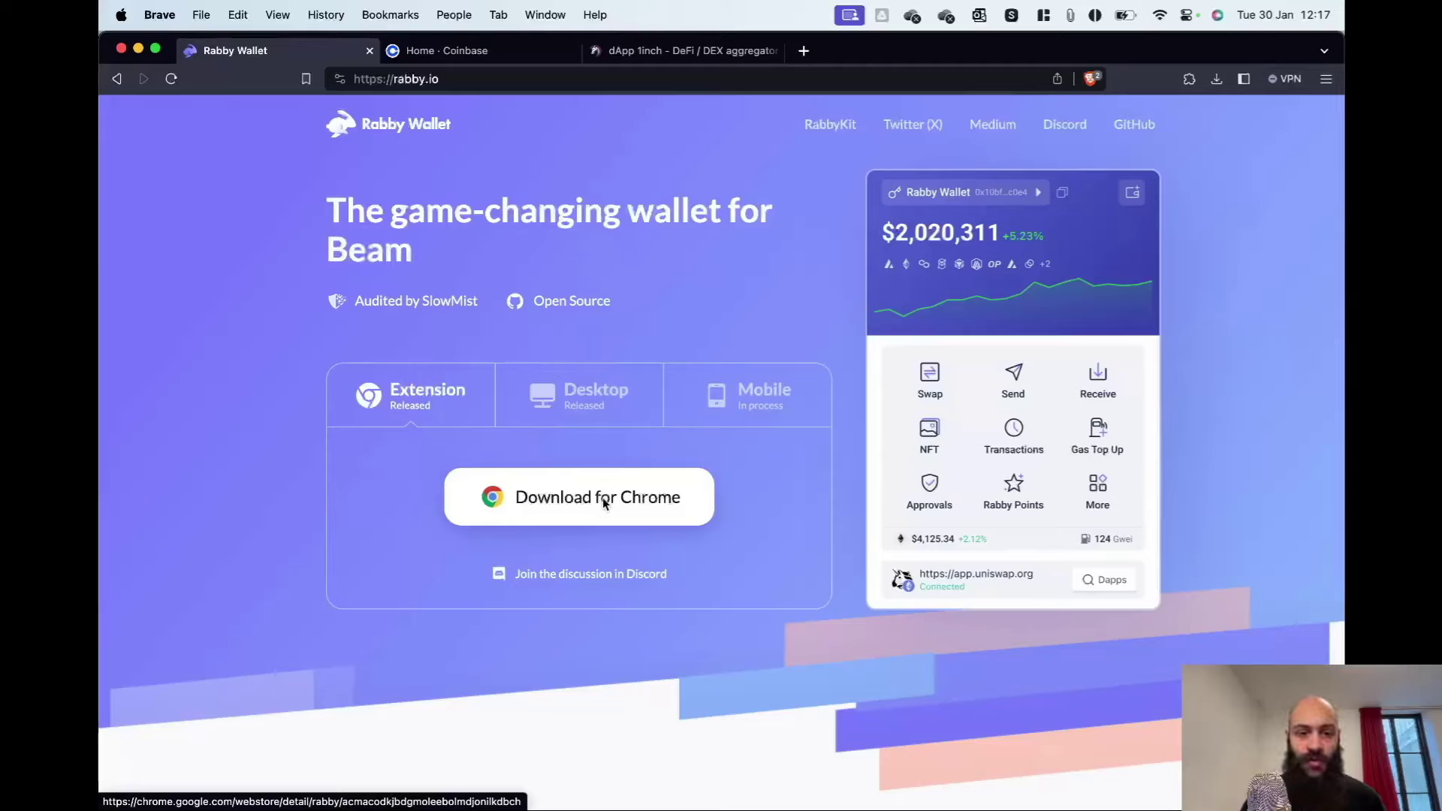
- Open the Rabby Wallet listing in the Chrome Web Store via Download for Chrome
click(602, 499)
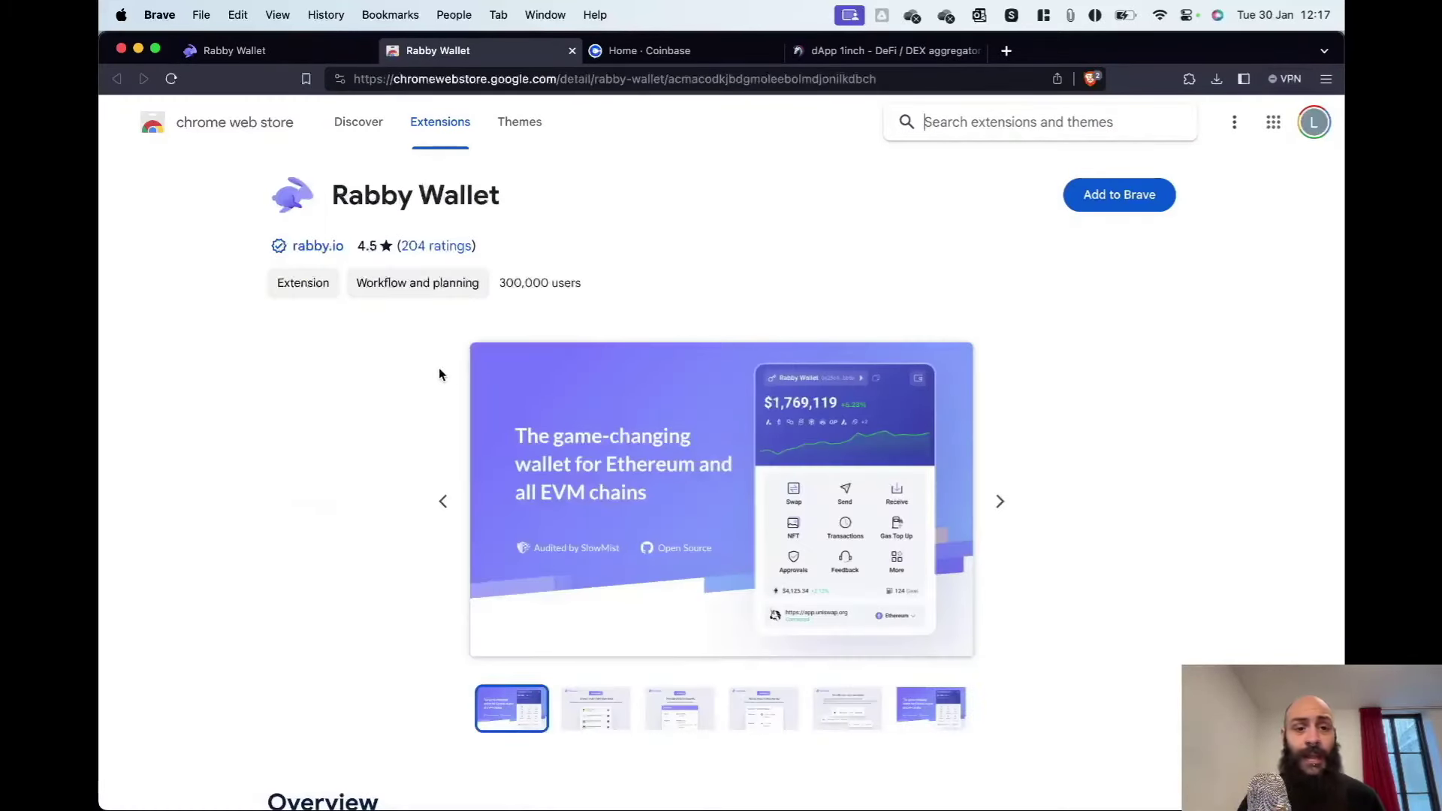
mouse_move(280, 250)
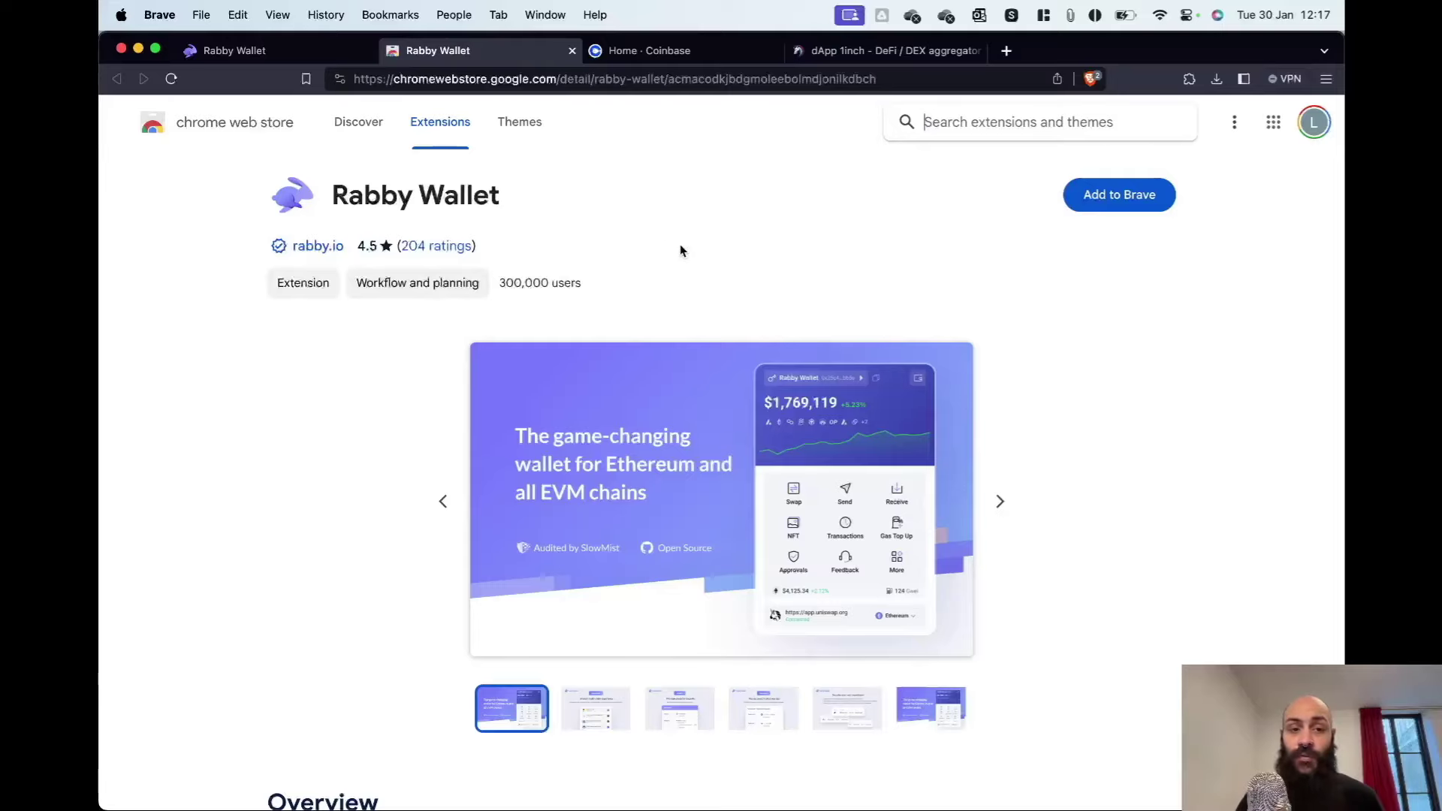
scroll(681, 246, down, 1)
scroll(681, 247, up, 1)
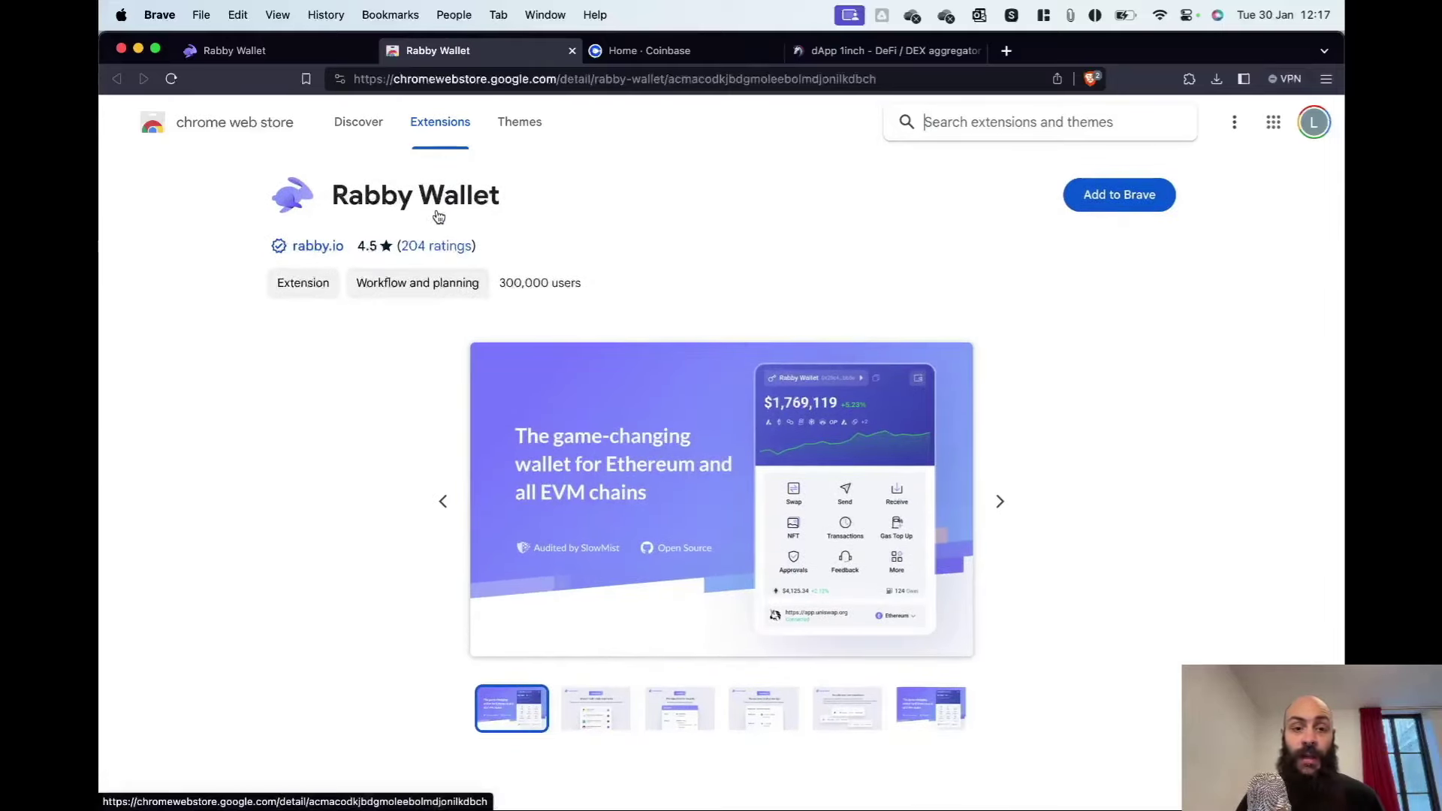
- Add Rabby Wallet to Brave, pin it to the toolbar, and open its welcome popup
click(1111, 196)
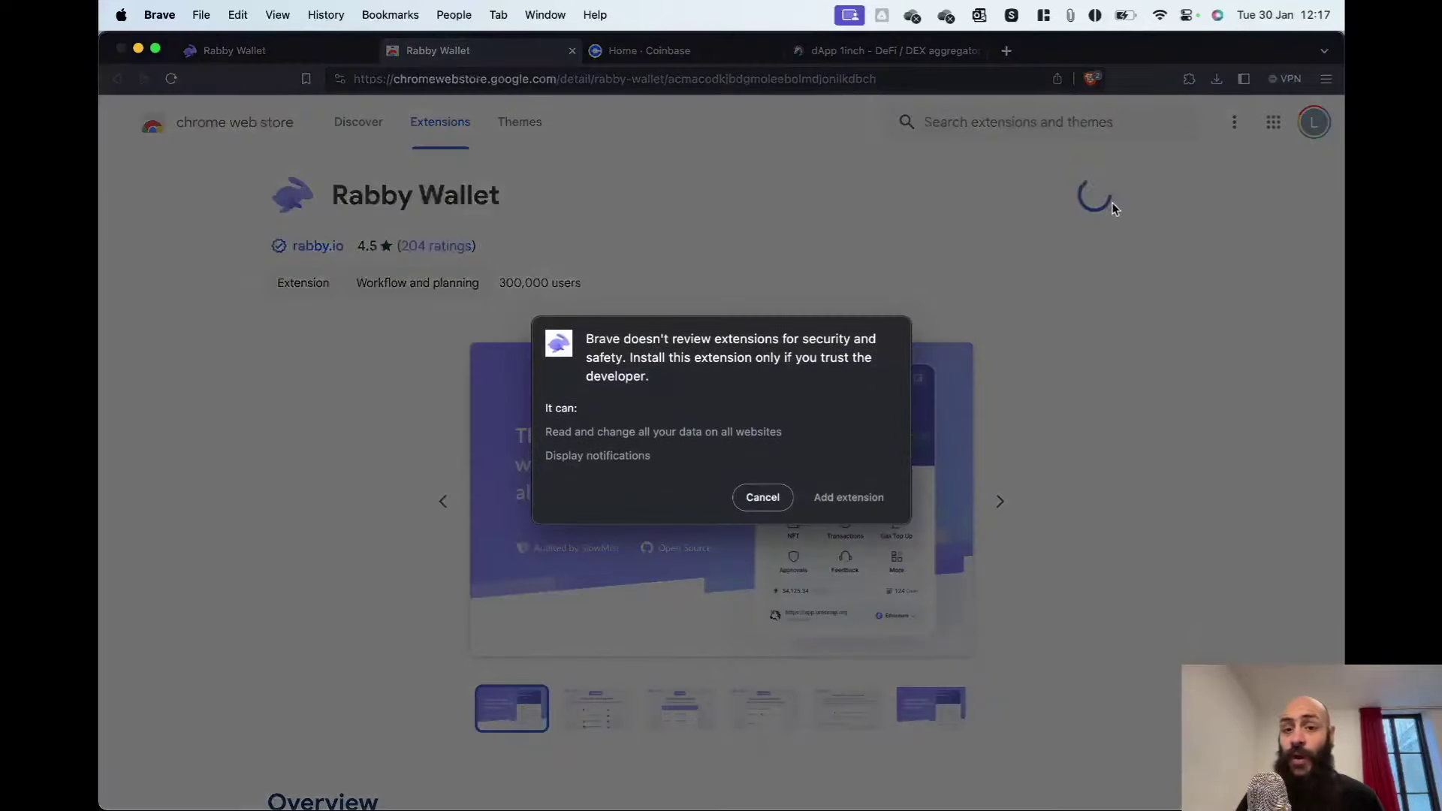
click(871, 508)
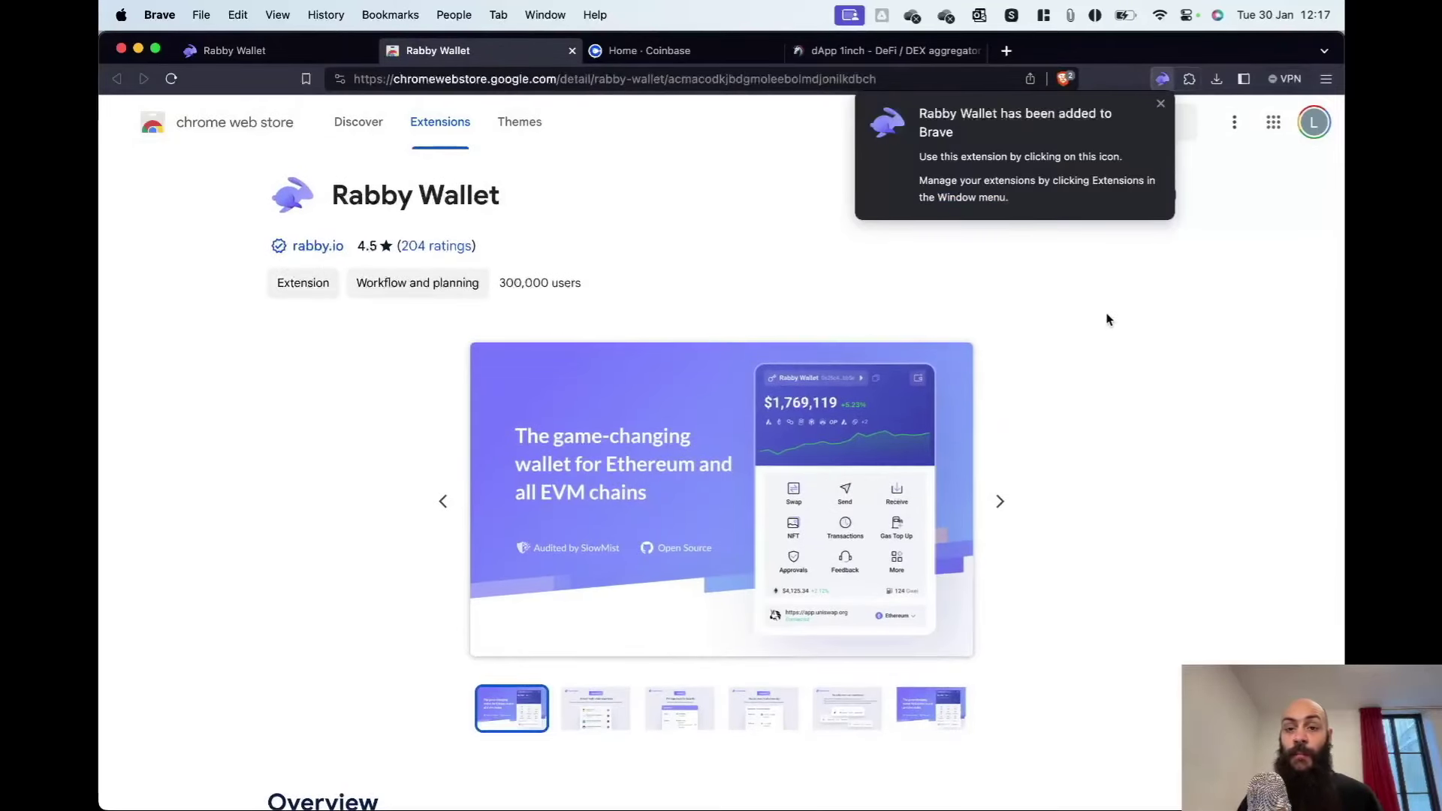
click(1189, 79)
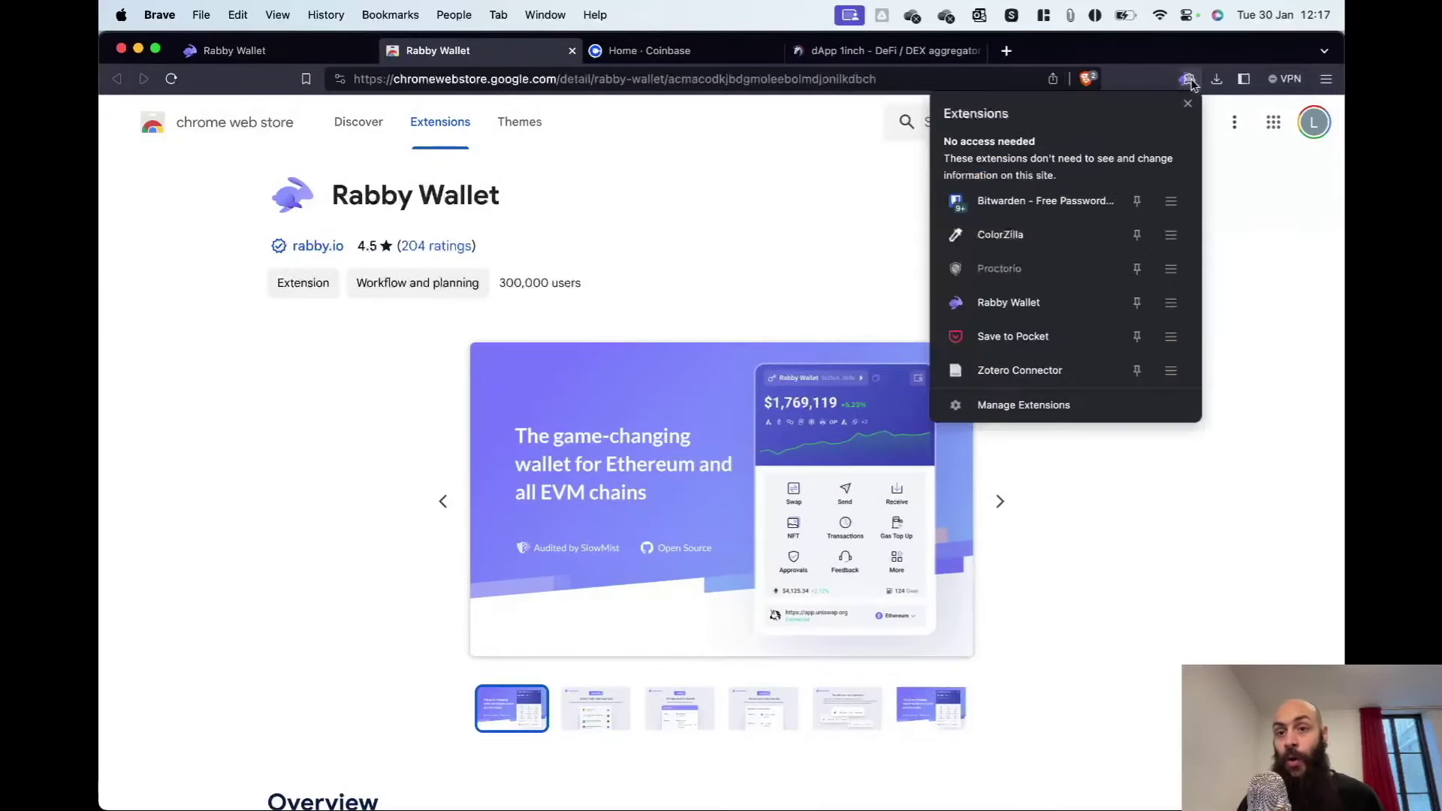
click(1137, 302)
click(1291, 334)
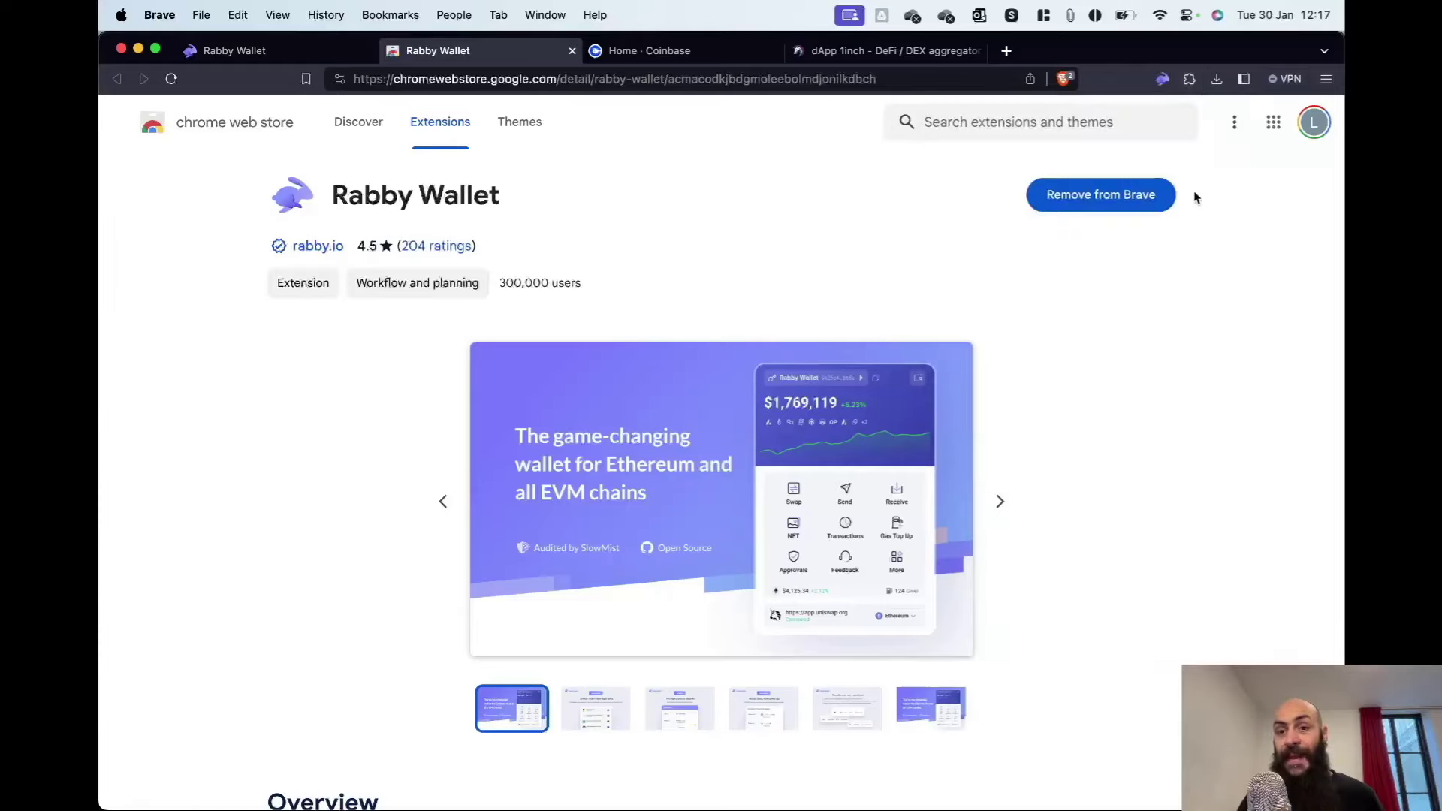
click(1161, 79)
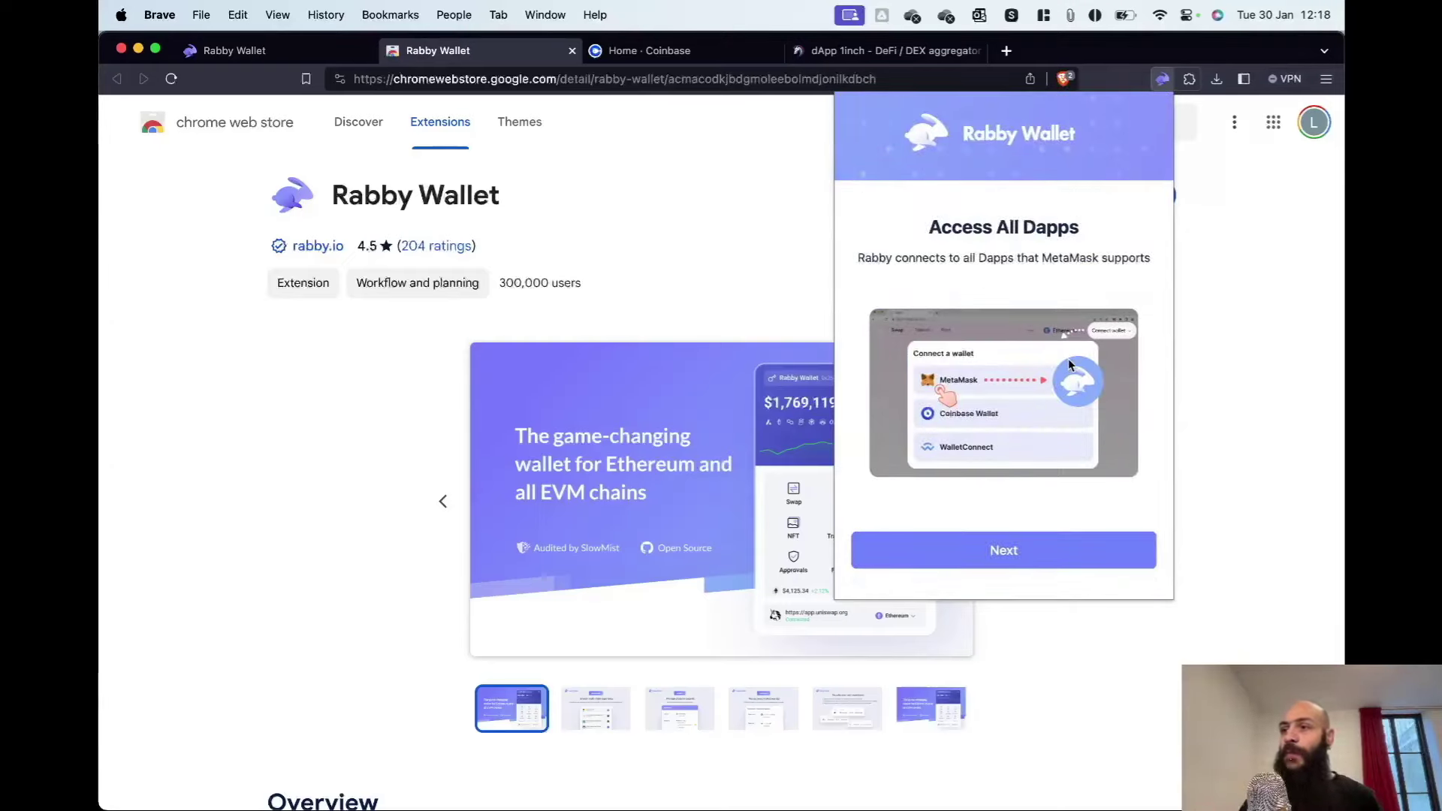
- Step through Rabby's intro screens to the Add an Address list
click(1027, 557)
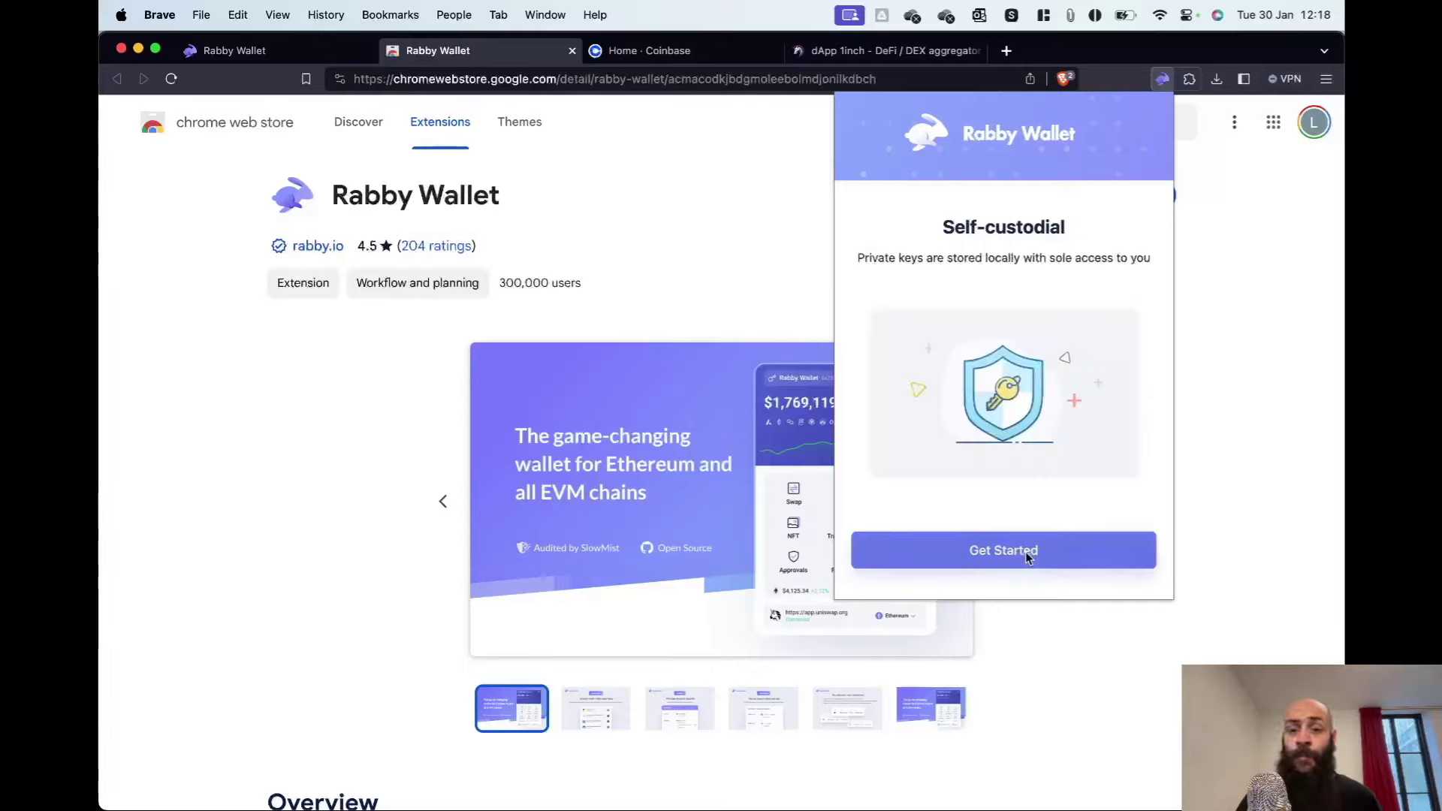
click(1026, 551)
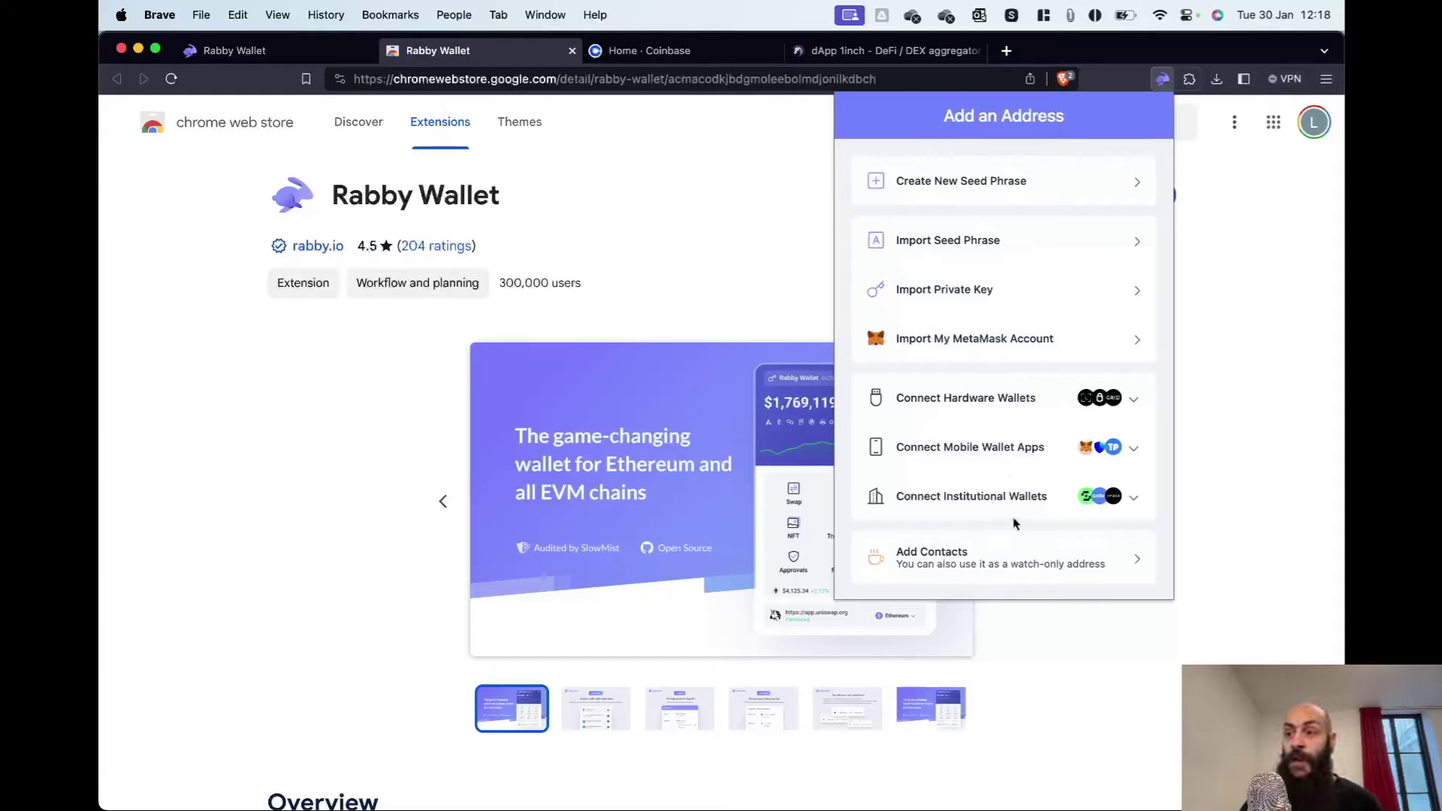
- Choose Create New Seed Phrase and set and confirm a 10-character unlock password
click(1009, 195)
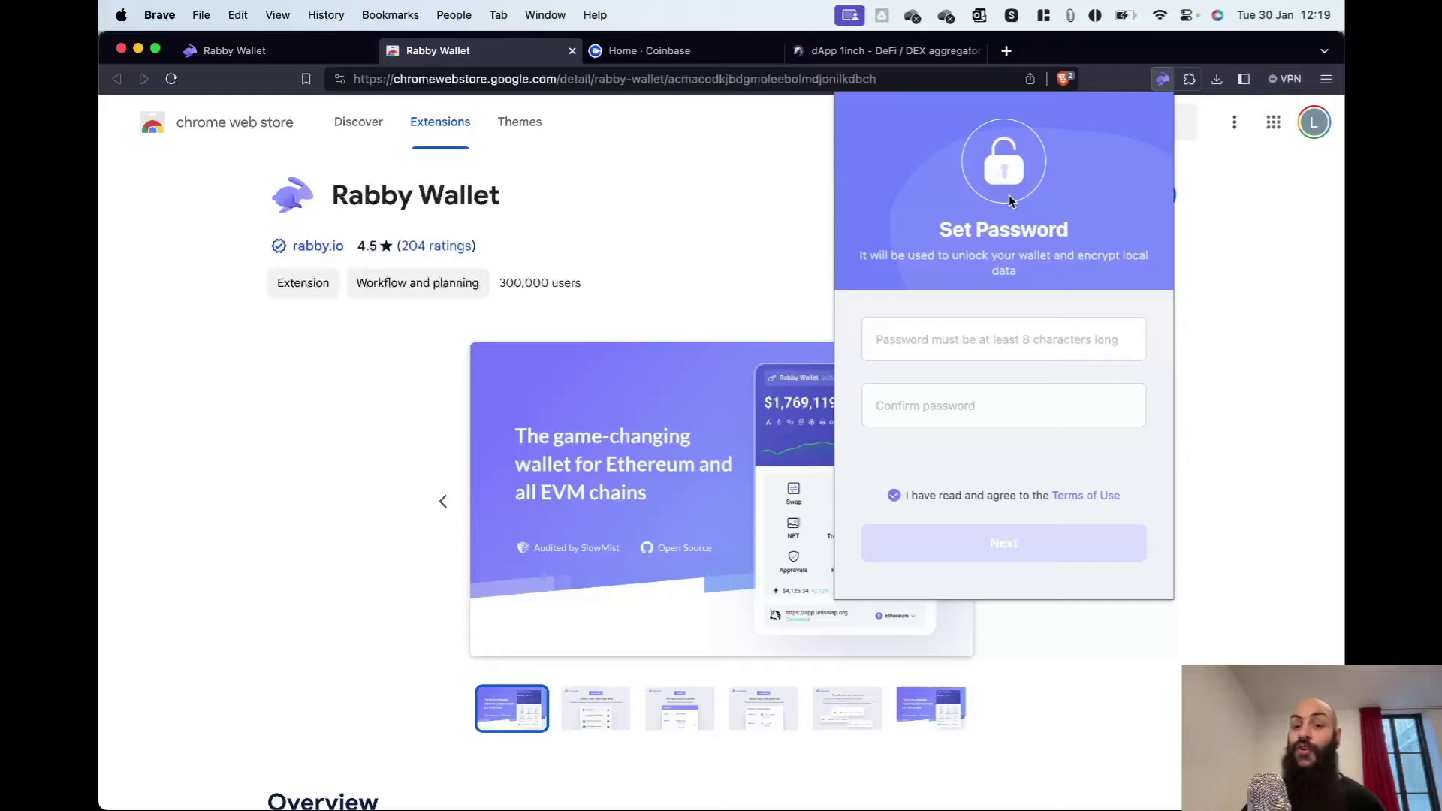
text(•••••)
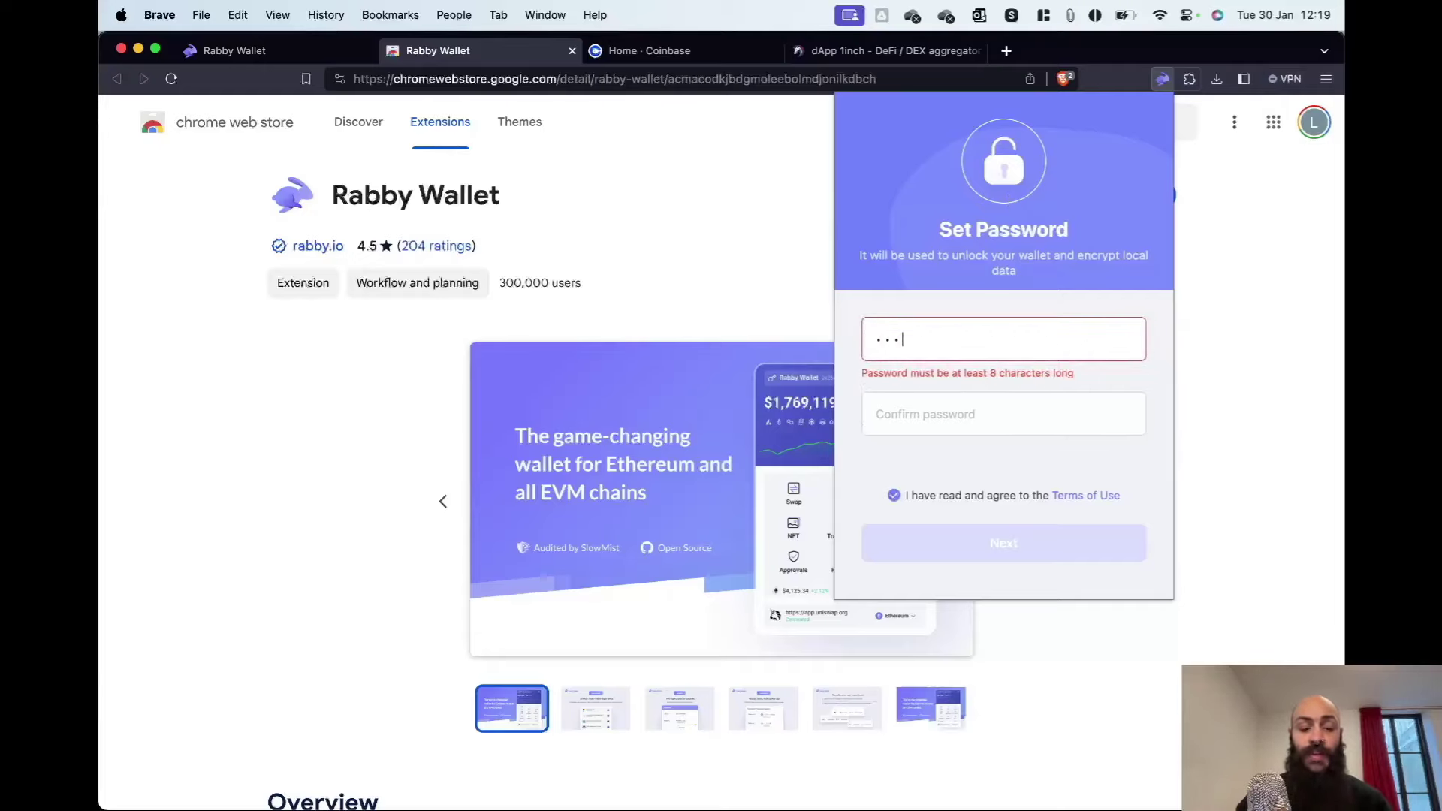
text(•••••)
key(Tab)
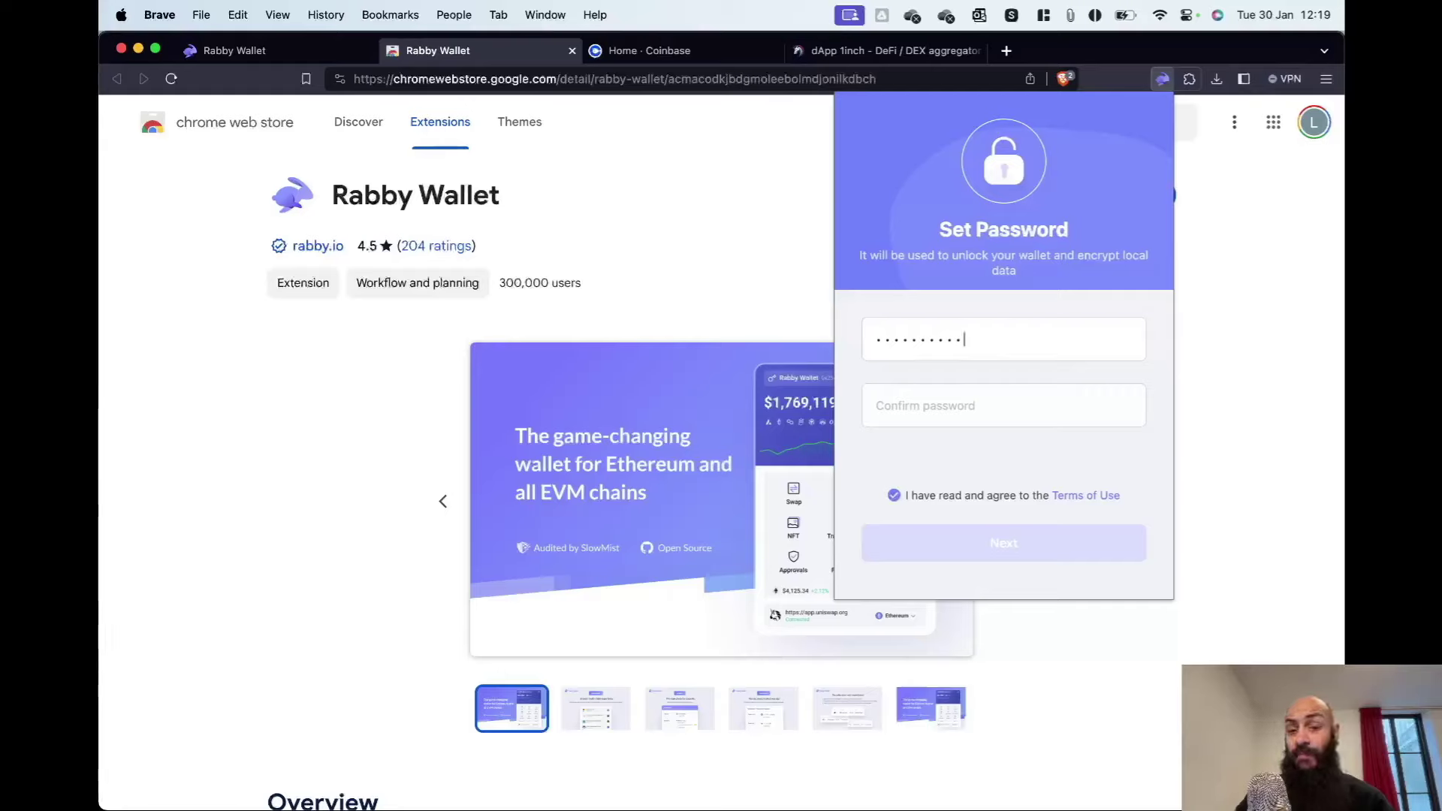
text(•)
key(BackSpace)
text(••)
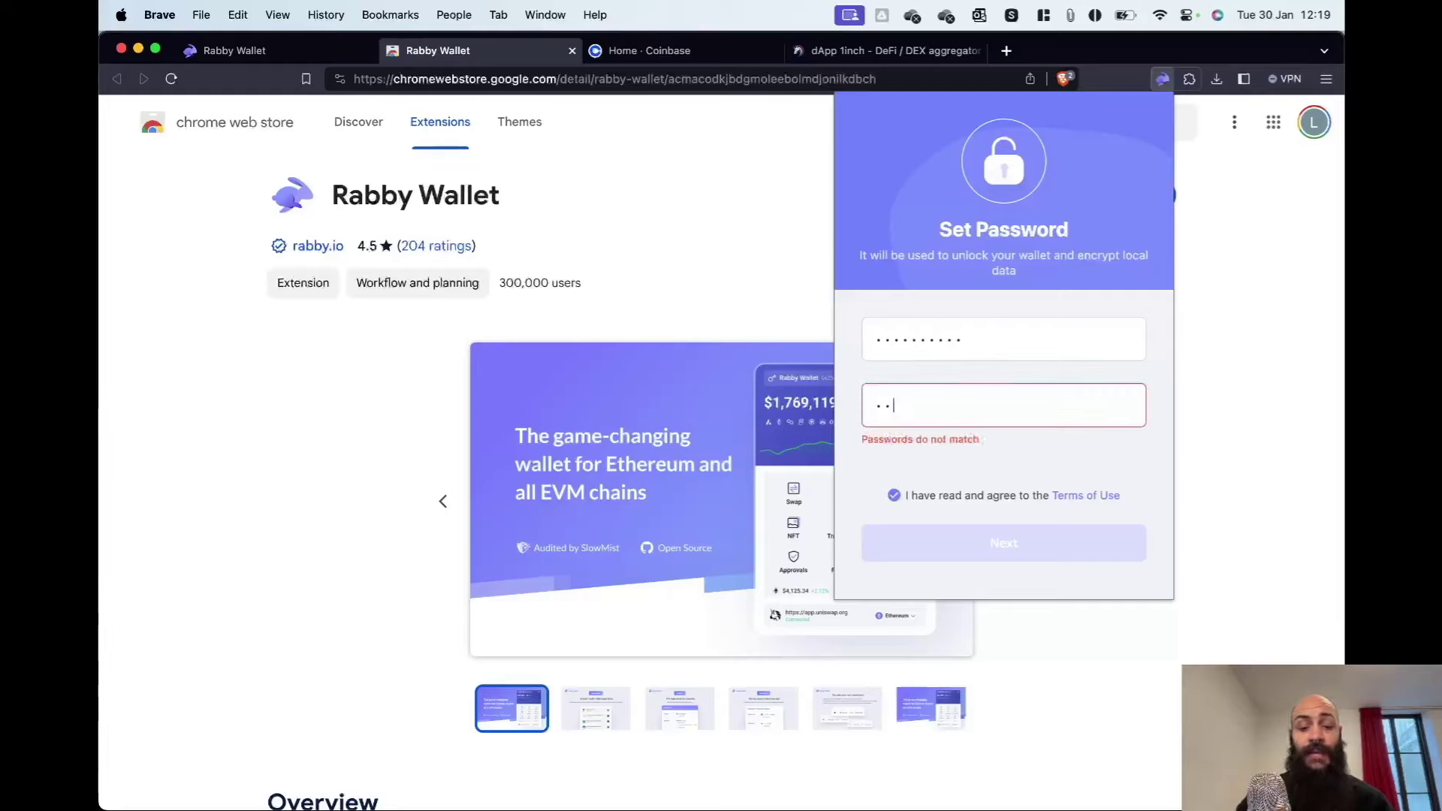
text(••••••••)
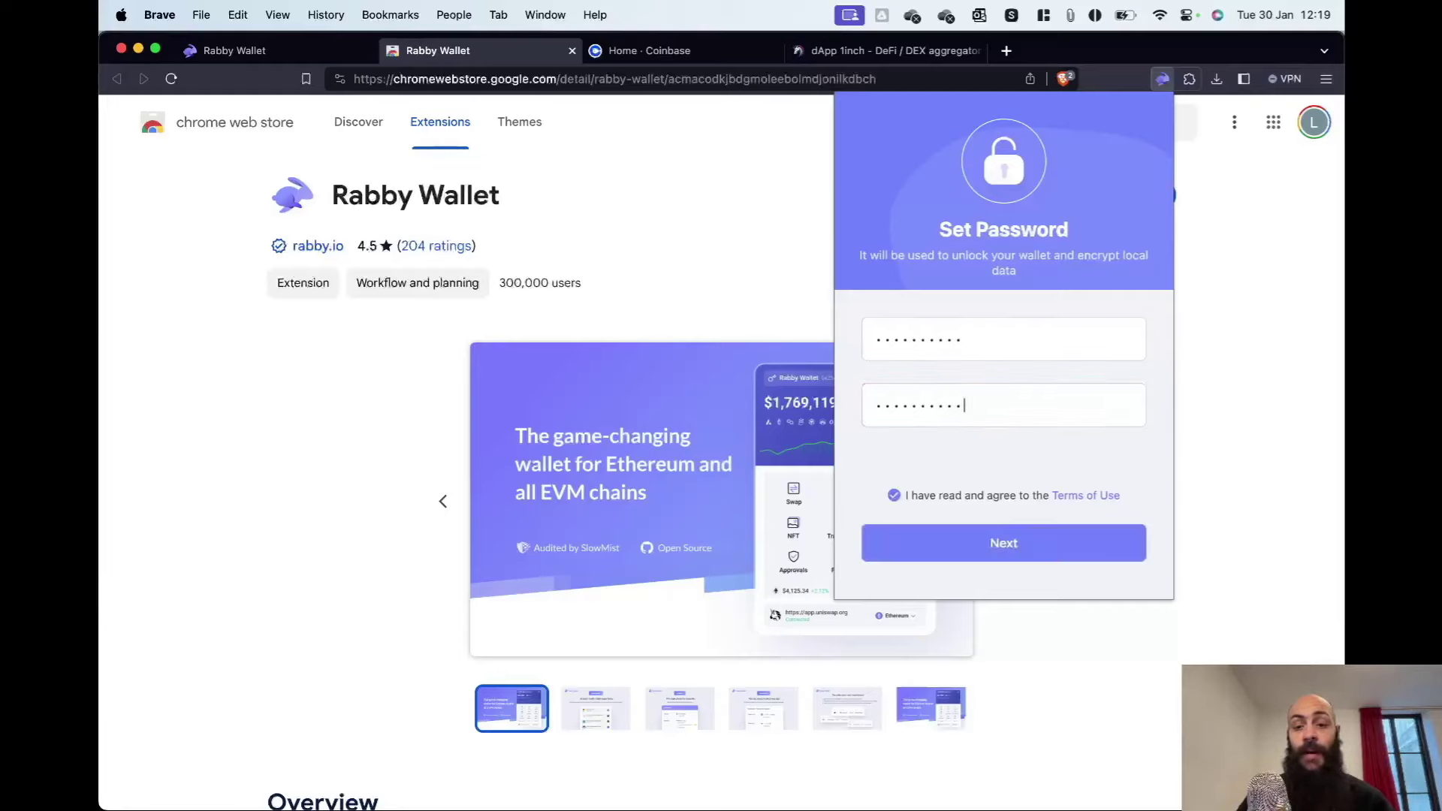
click(984, 547)
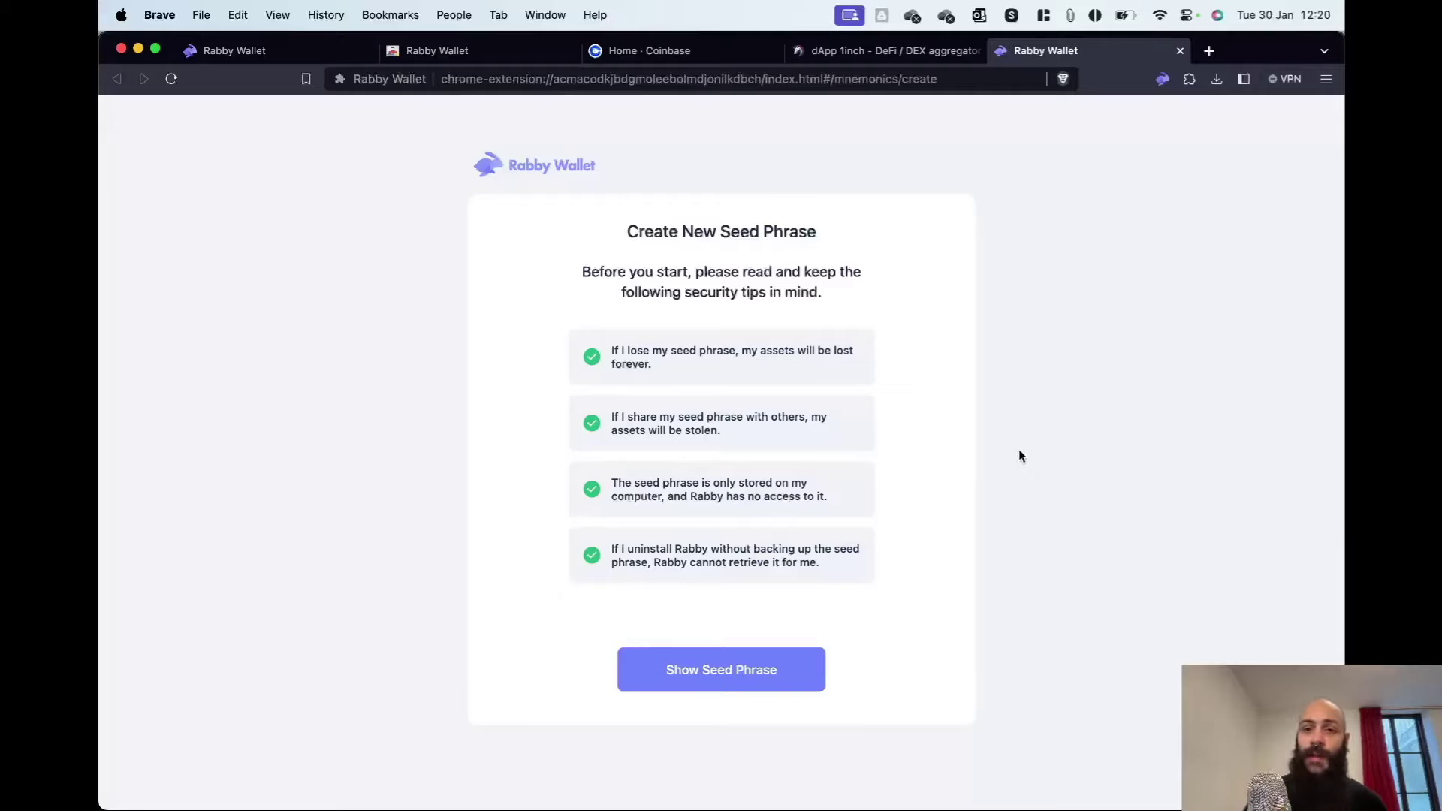
- Reveal the newly generated 12-word seed phrase for backup
click(726, 669)
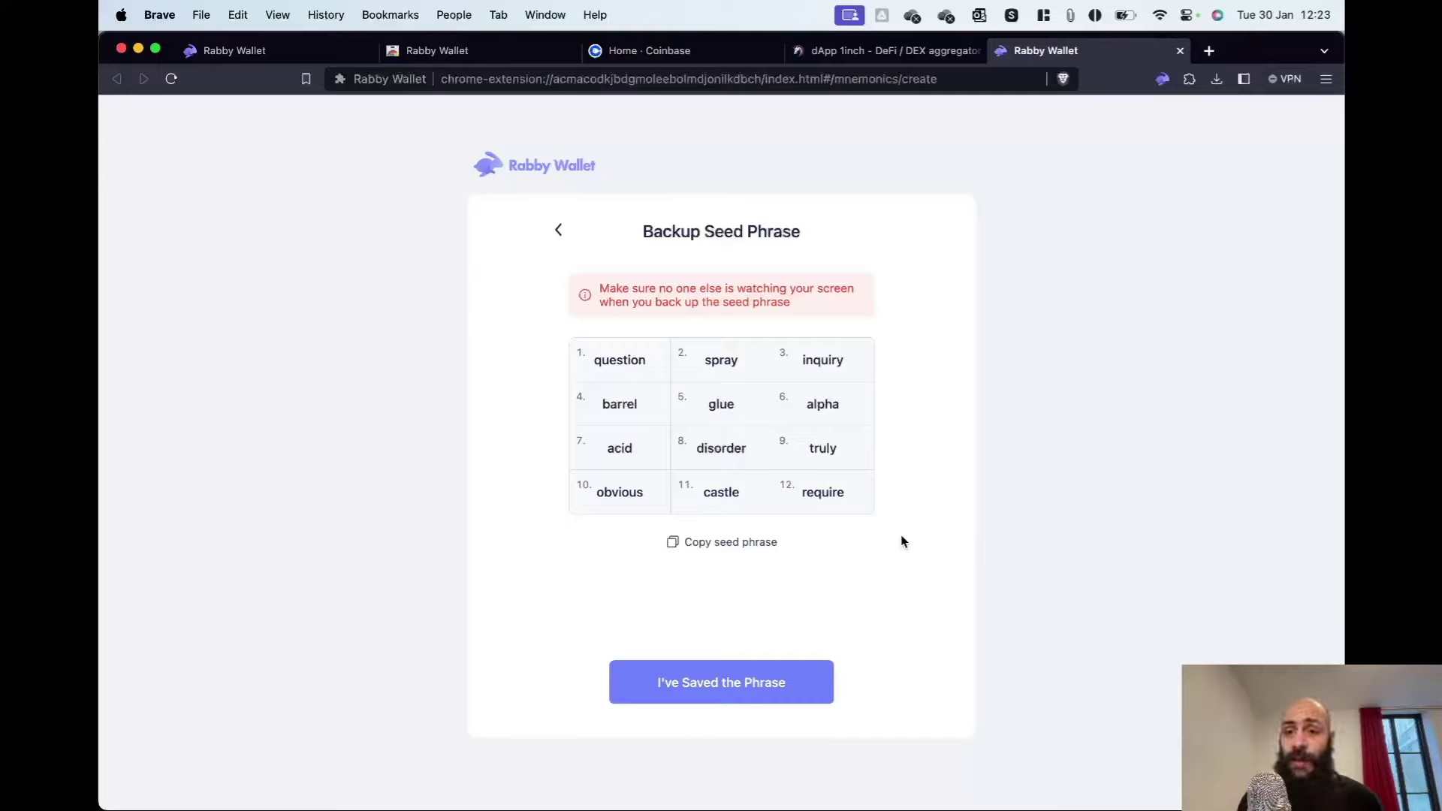
- Confirm the phrase is saved, add address 1 to Rabby, load on-chain info, and finish
click(756, 685)
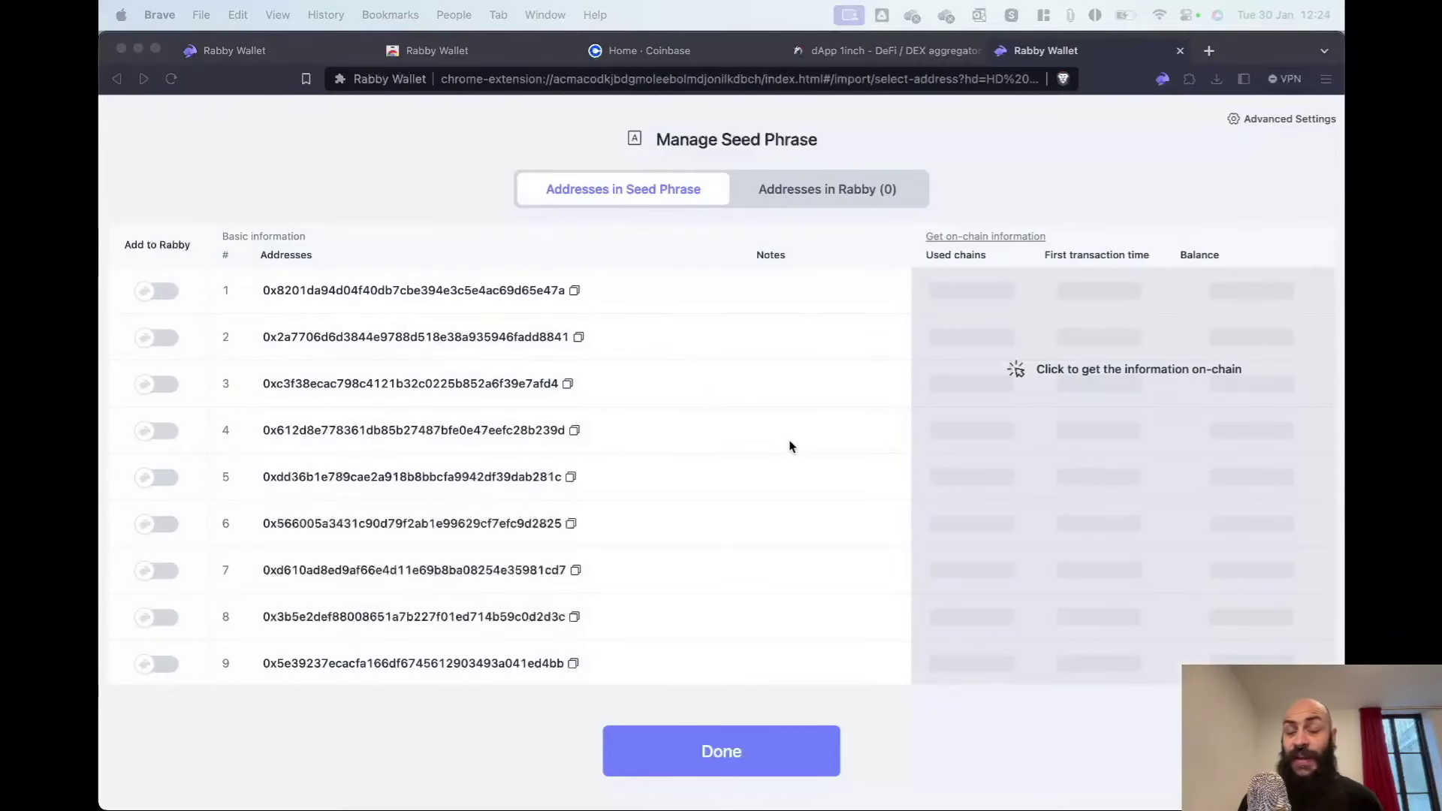
click(362, 251)
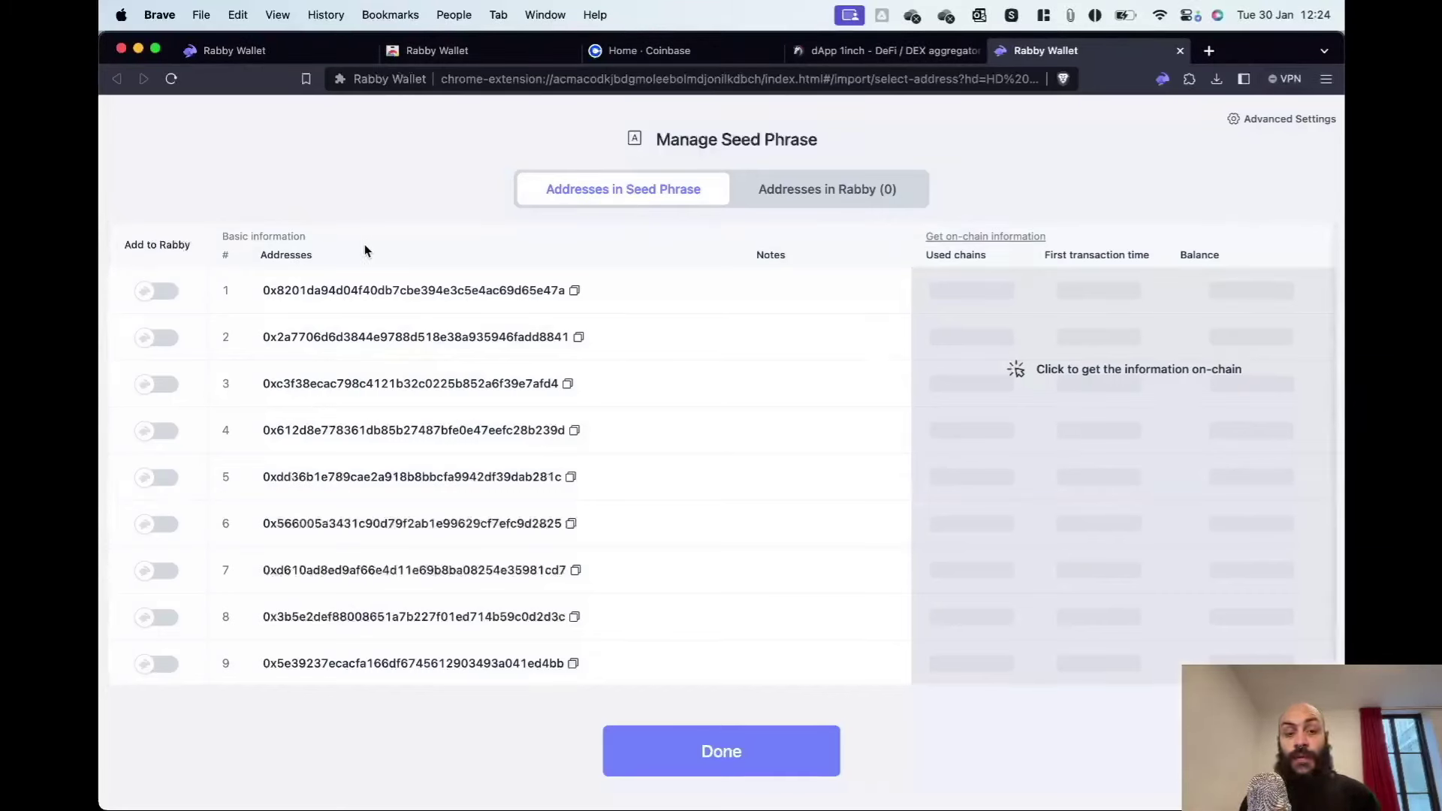
click(162, 294)
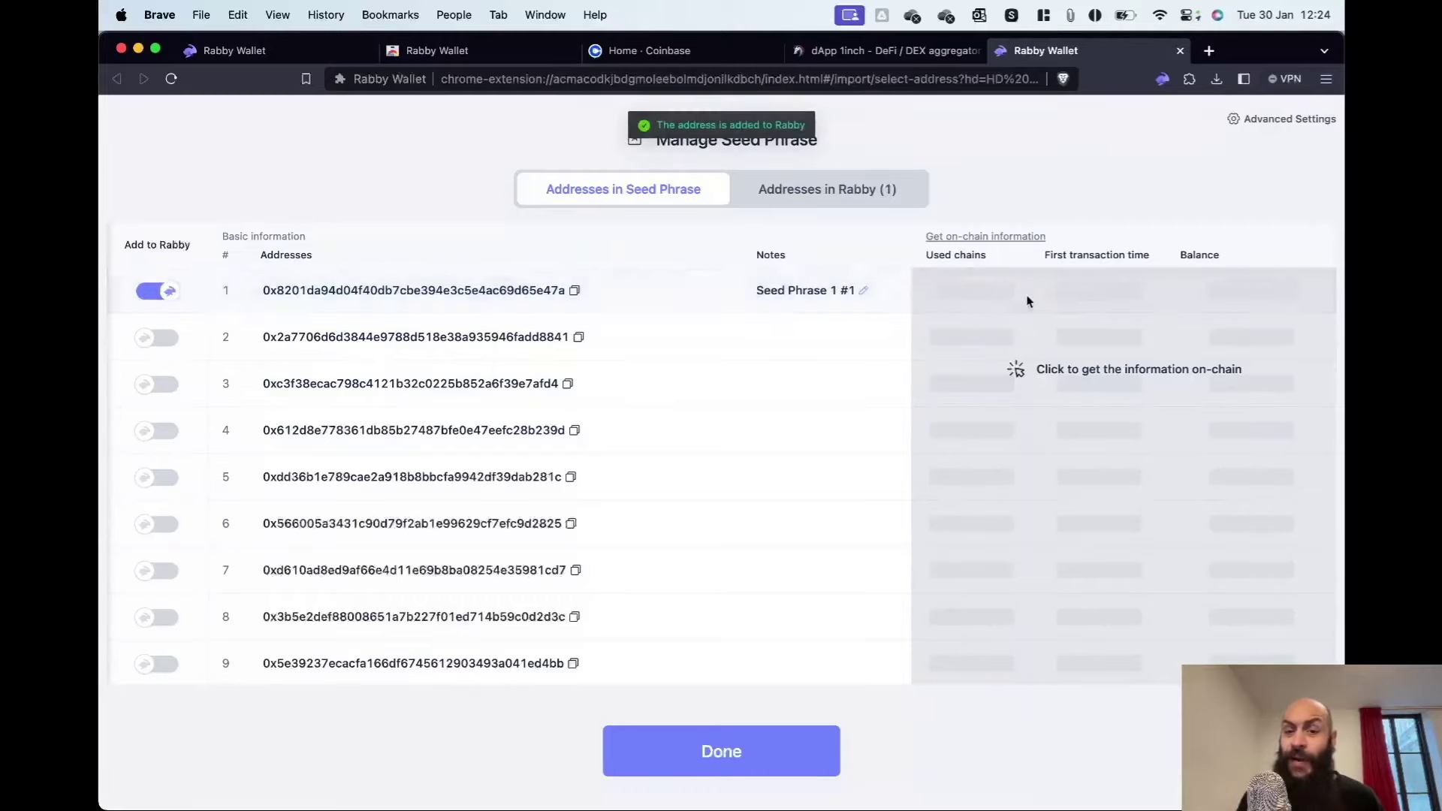
click(1078, 302)
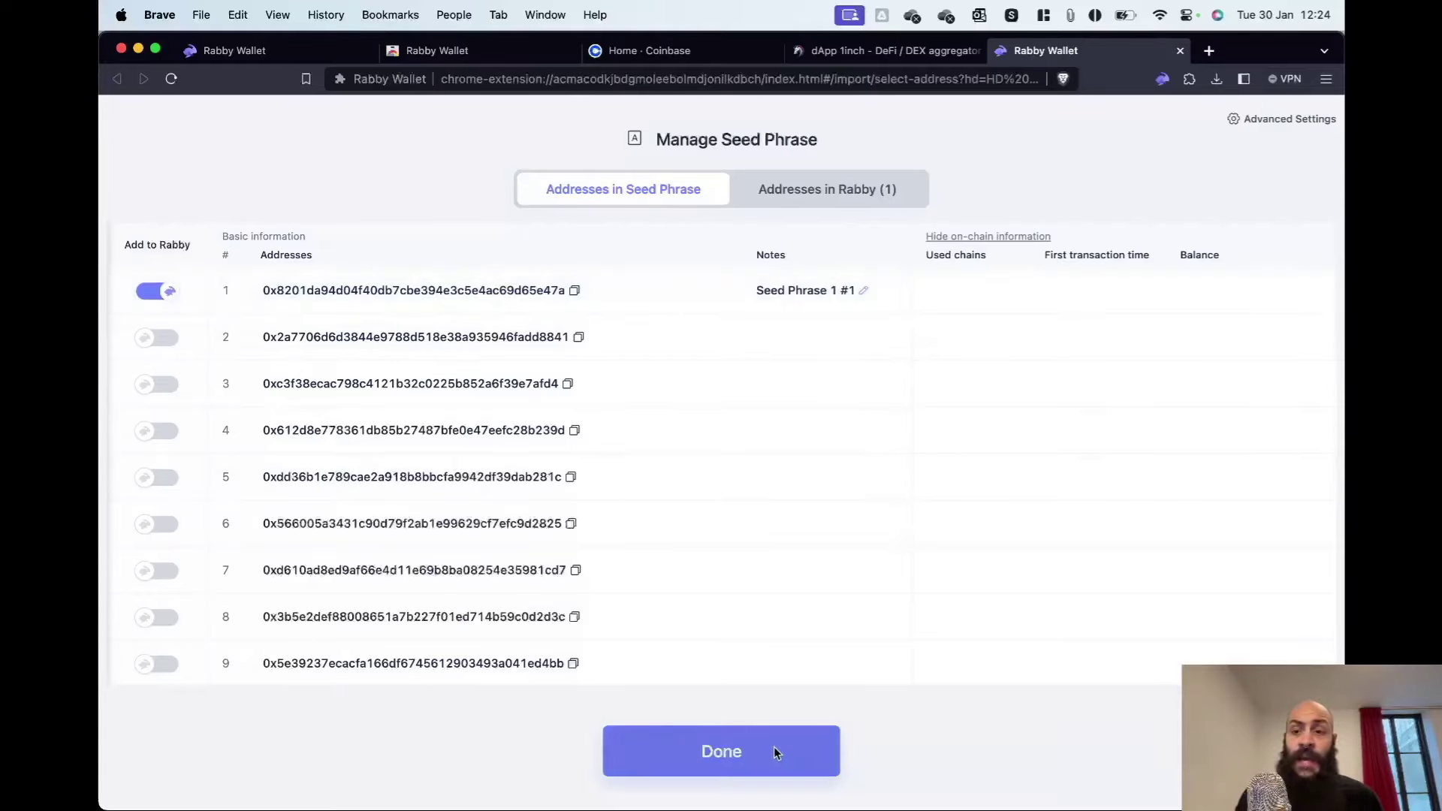
click(764, 746)
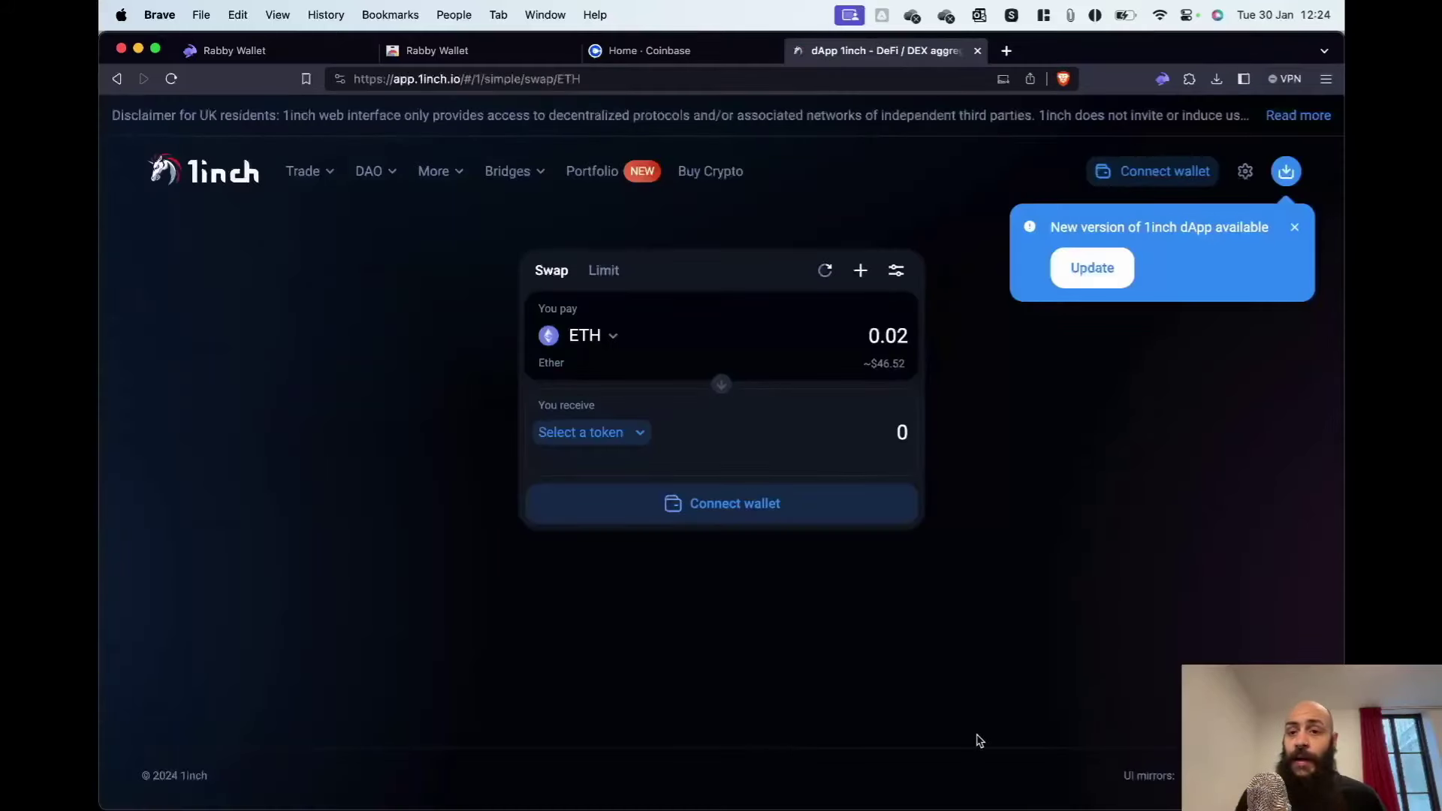
- Open the Rabby popup over the 1inch page and close the What's new notice
click(1162, 79)
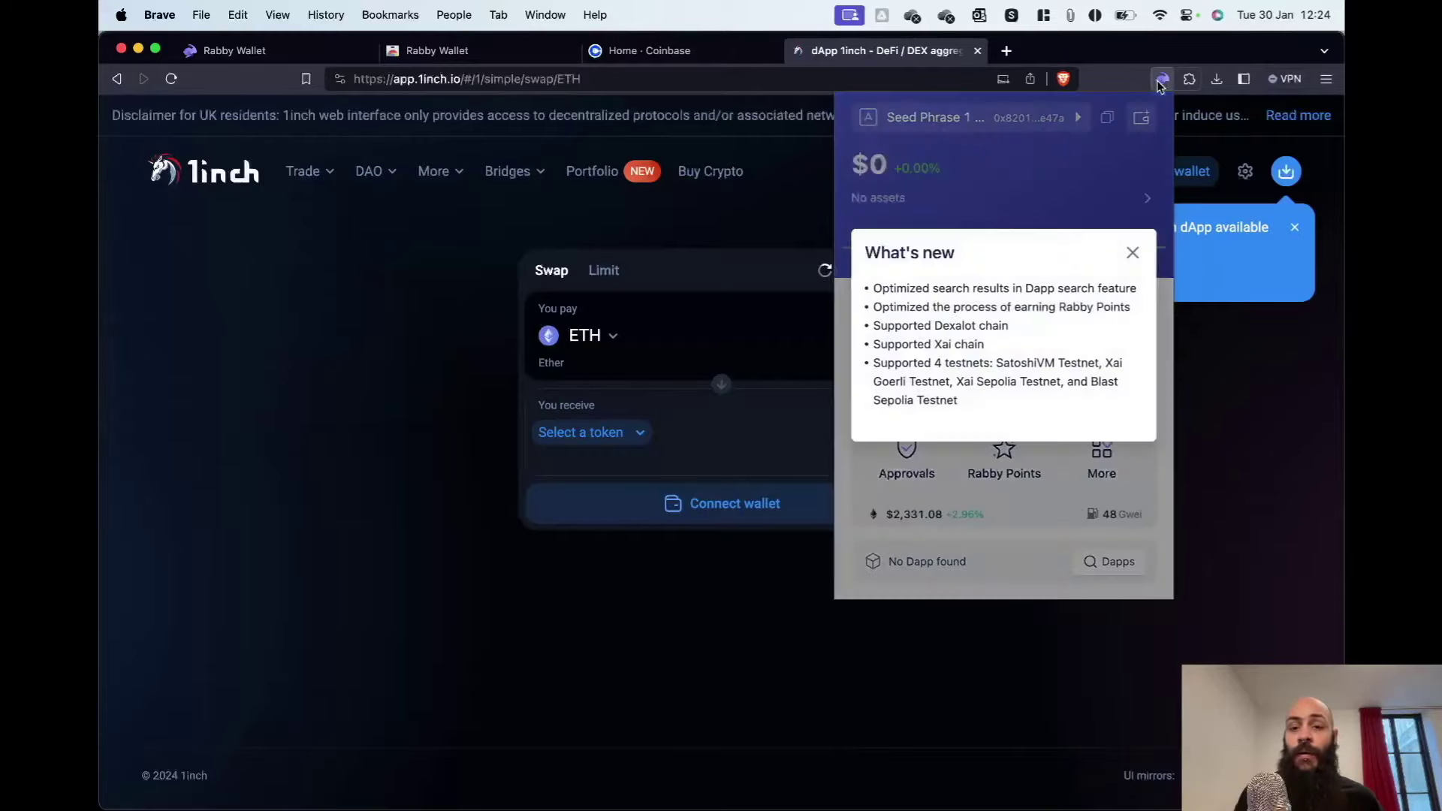
click(1133, 252)
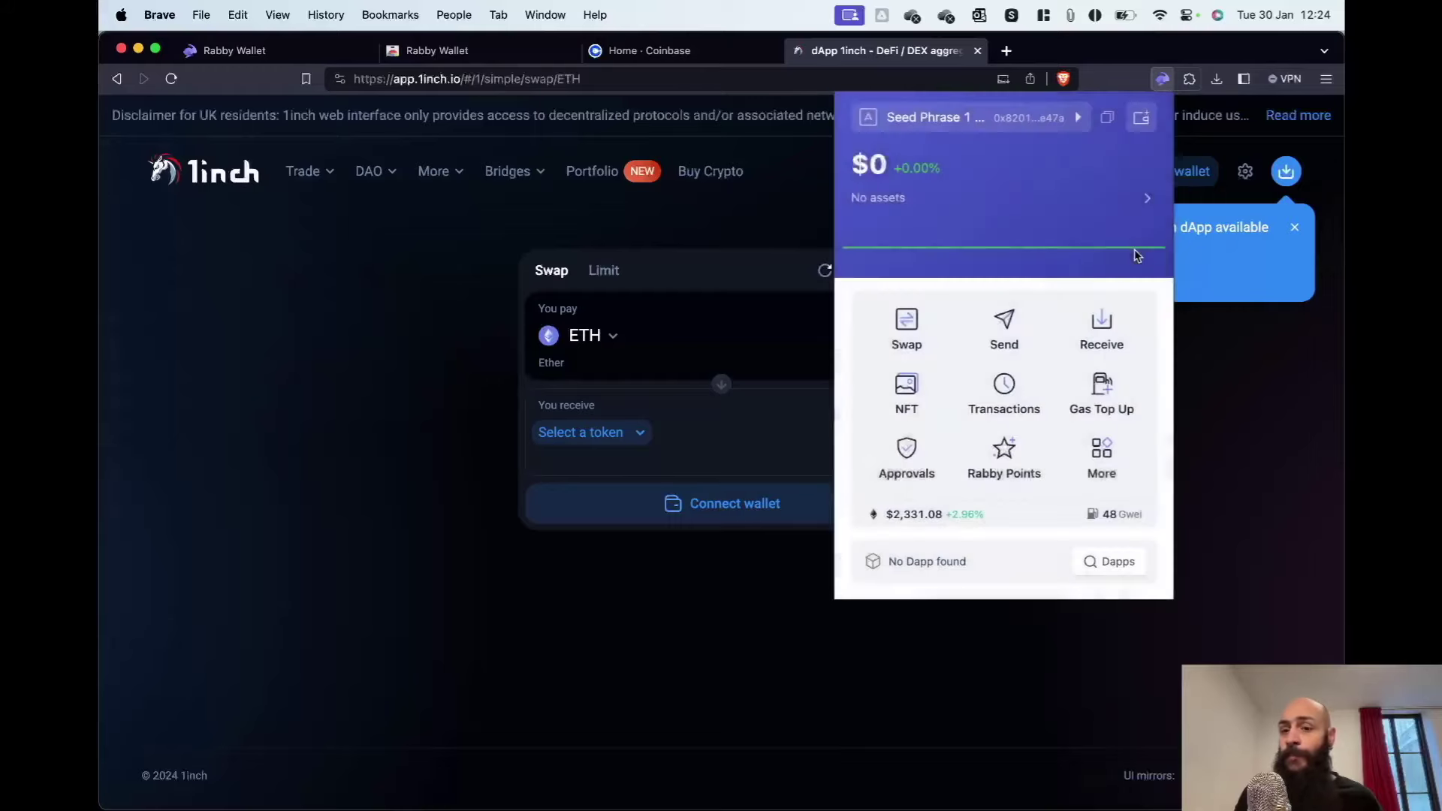